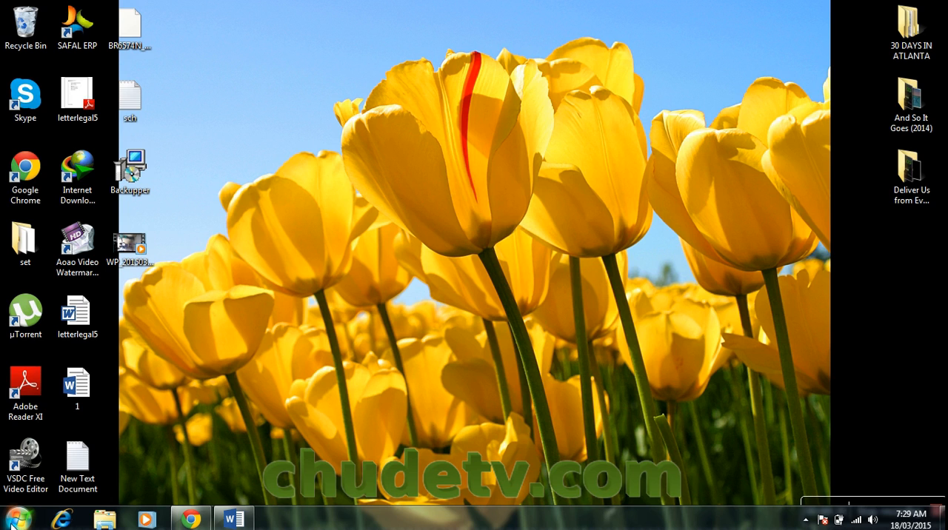
- Switch to Chrome and open the Google home page in a new tab
key("super")
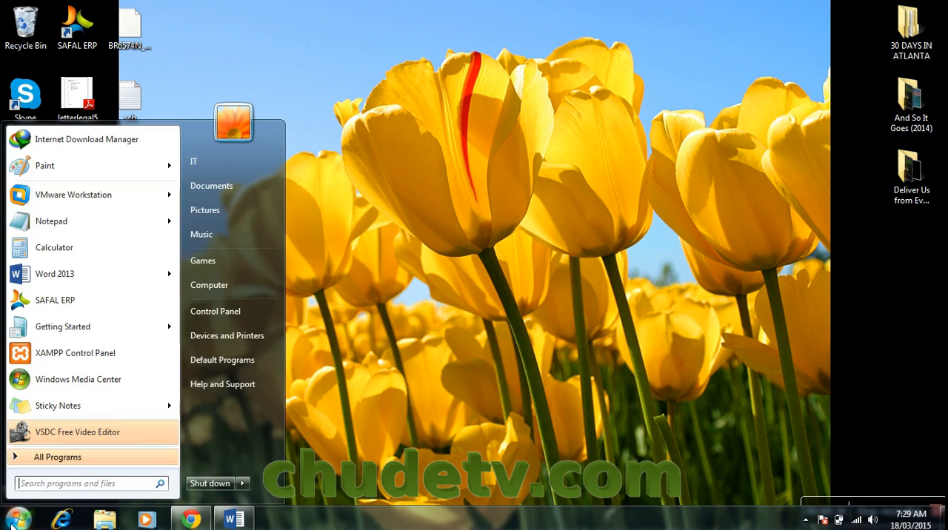
left_click(188, 519)
left_click(420, 10)
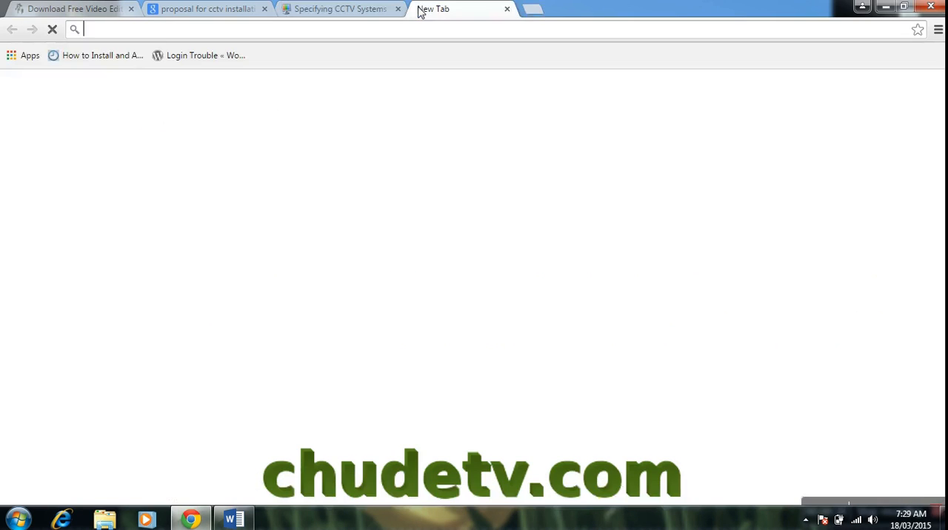
type("google.com.ng")
key("Return")
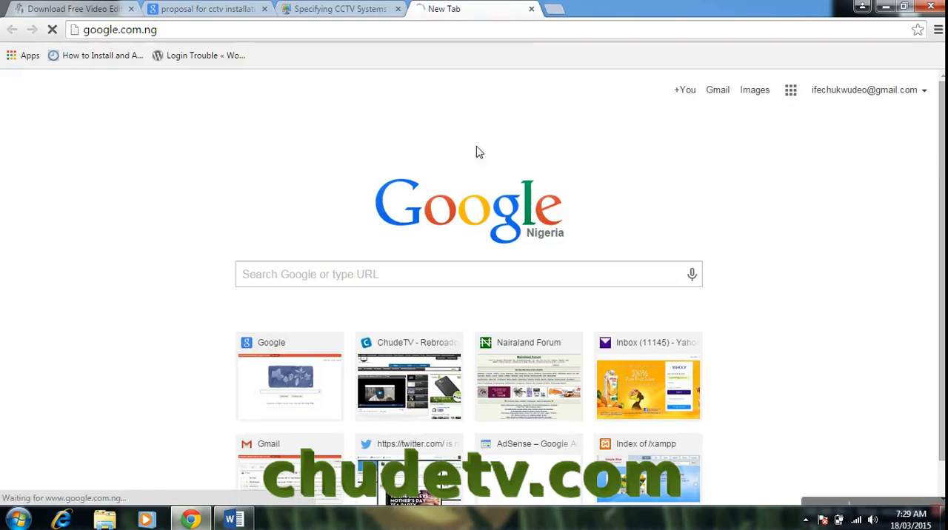
- Search Google for "wordpress download" and open the WordPress.org download page
type("word")
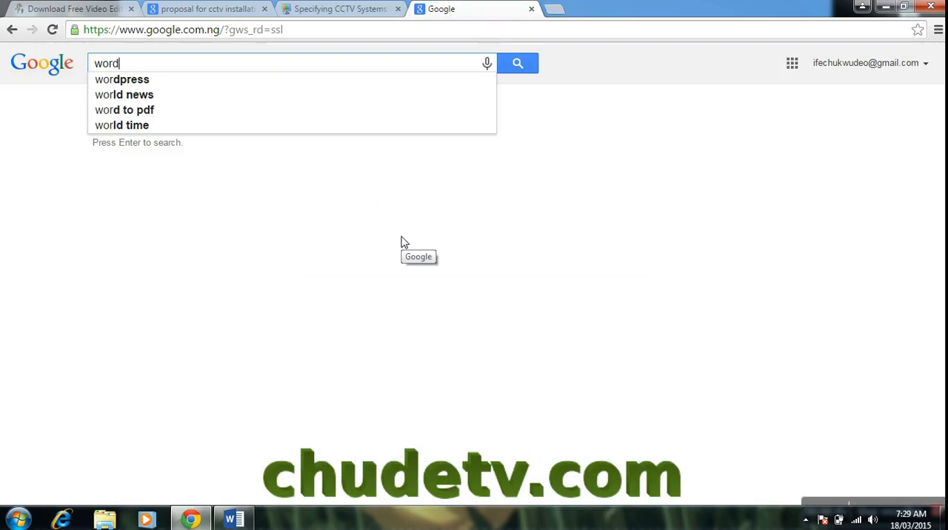
type("press dow")
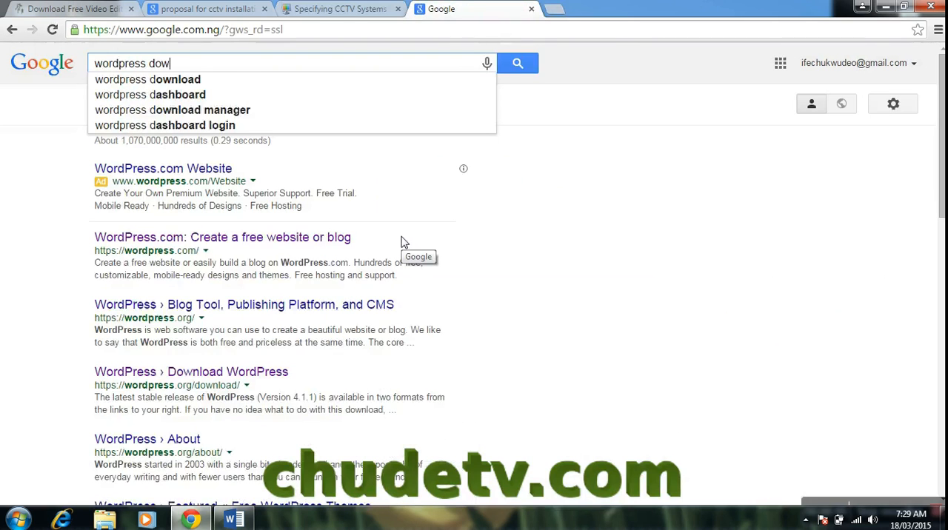
type("nload")
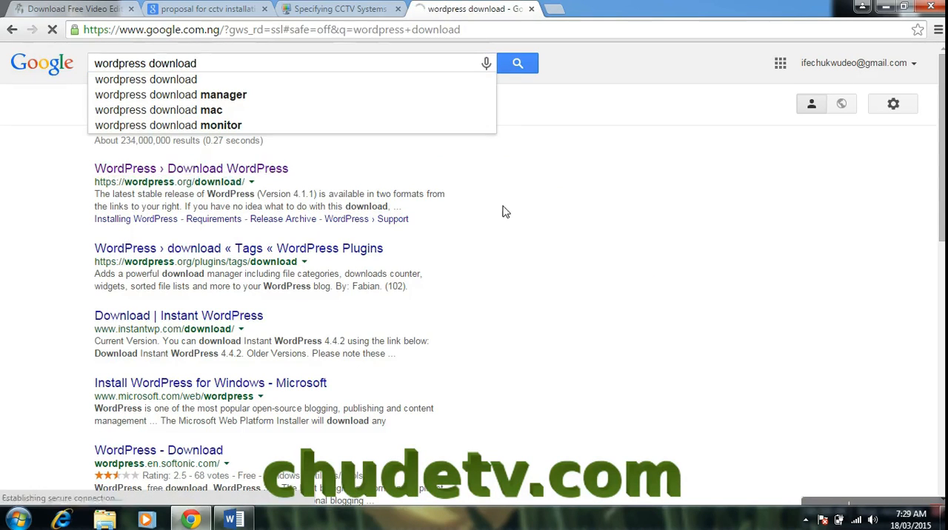
left_click(210, 172)
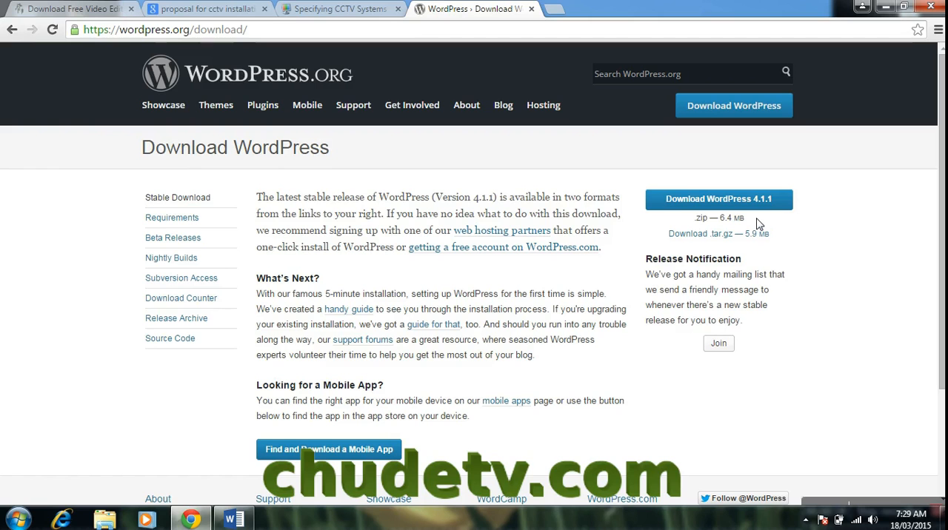
- Launch XAMPP Control Panel from the desktop and start the Apache and MySQL modules
left_click(887, 9)
left_click(18, 518)
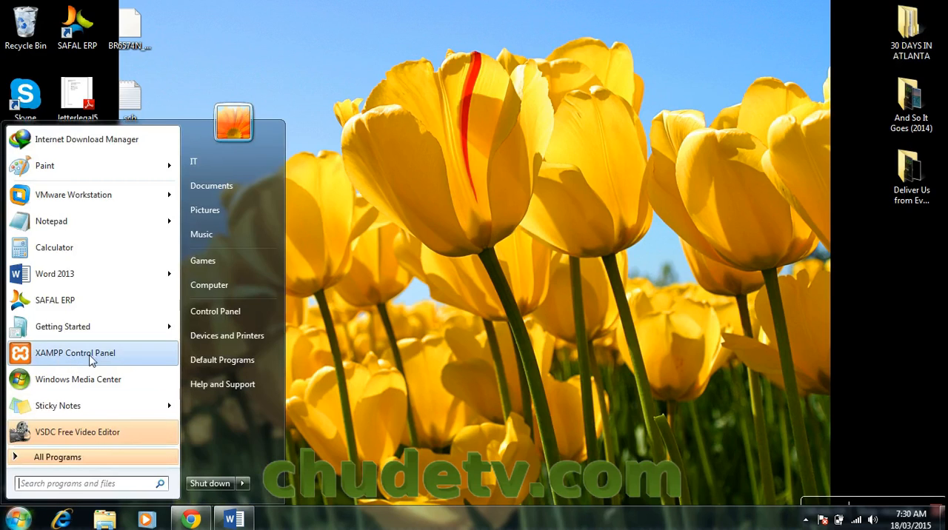
left_click(50, 360)
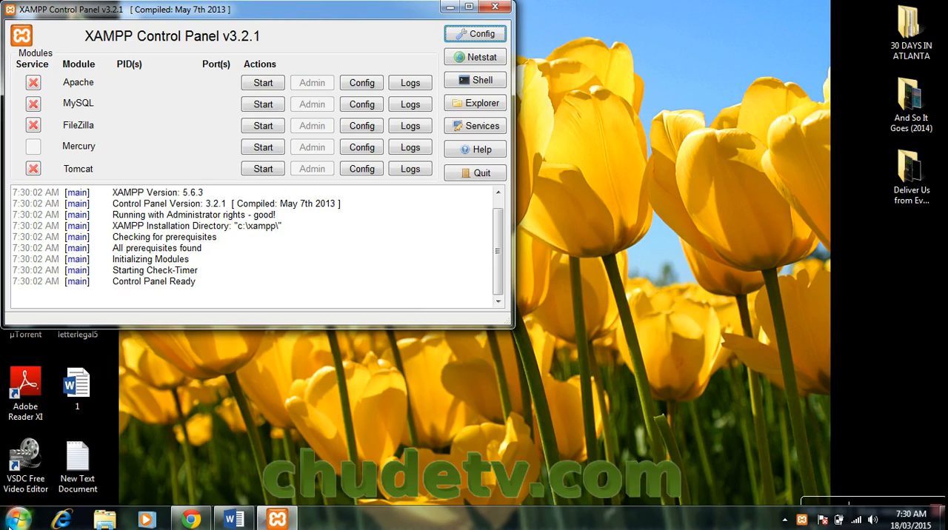
left_click(265, 83)
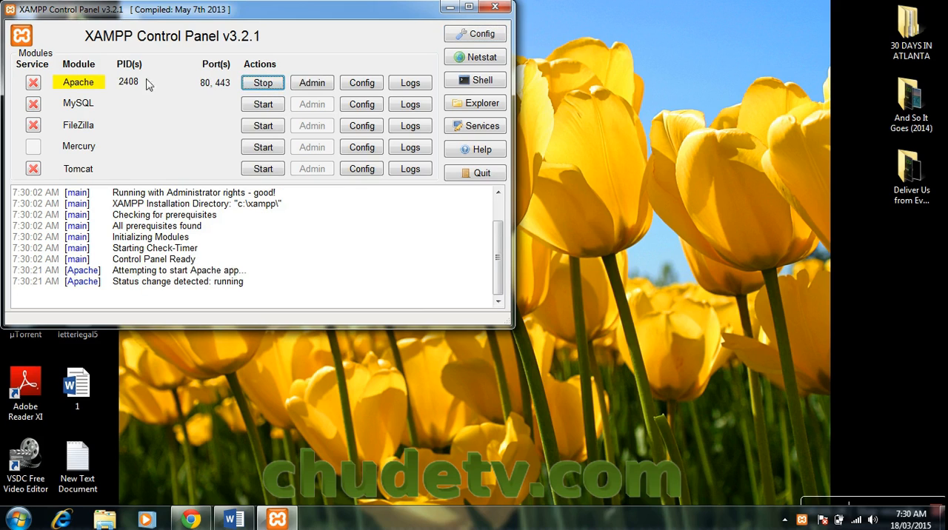
left_click(252, 110)
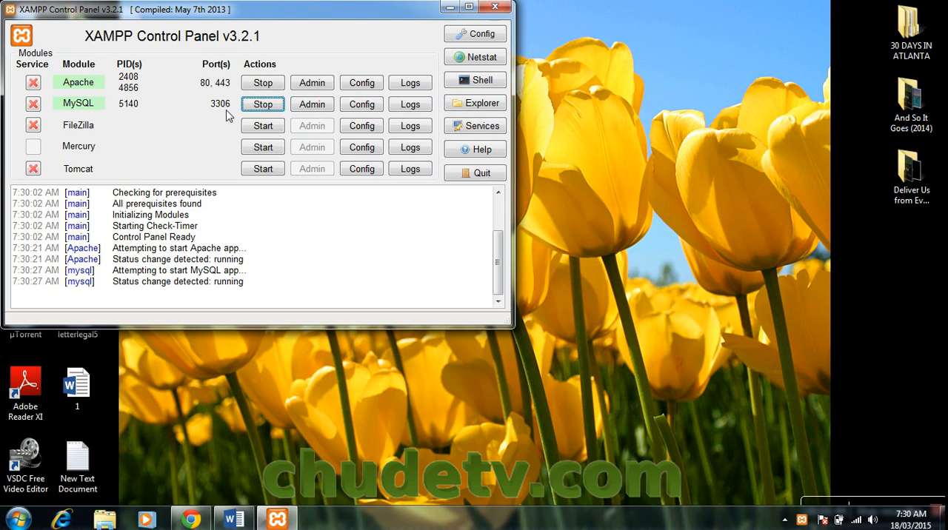
- Open MySQL's phpMyAdmin administration page and bring up the form for adding a user
left_click(309, 105)
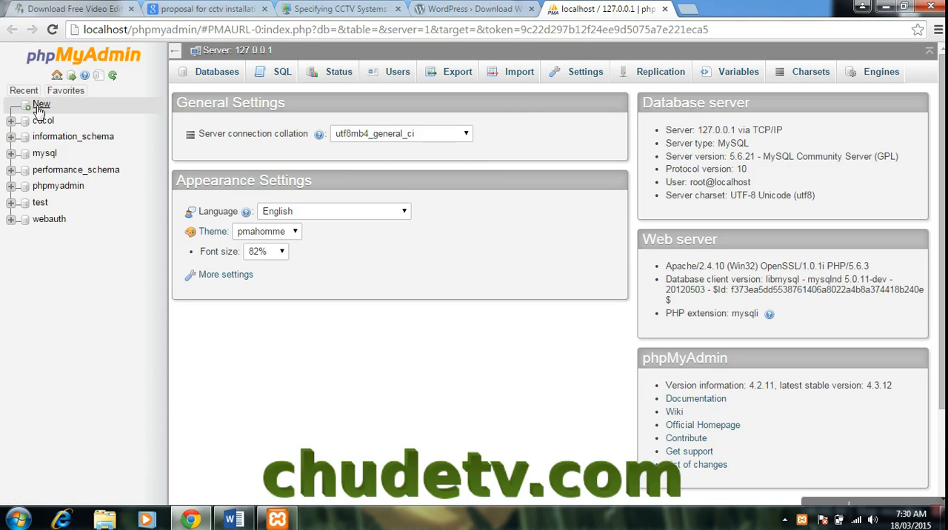
left_click(396, 72)
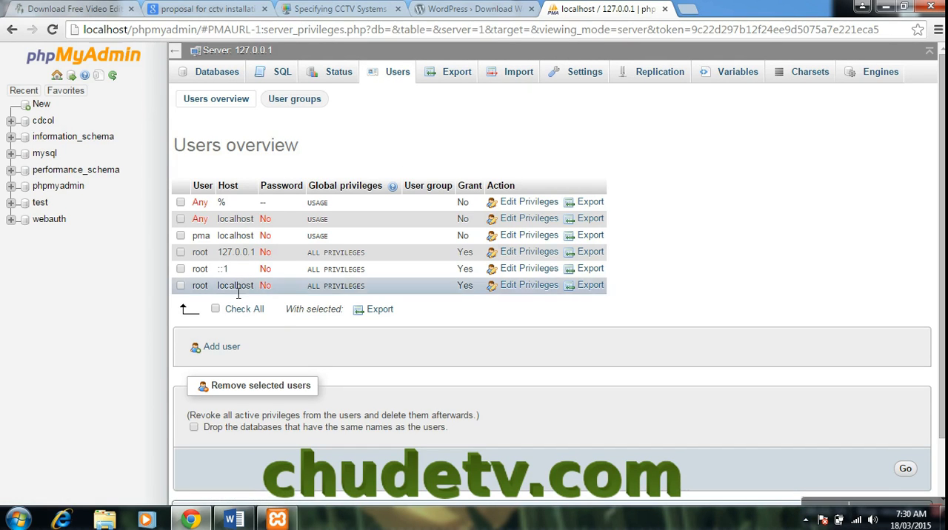
left_click(231, 351)
- Enter wordpress as the new user's name, set the host to Local, and fill in and retype the account password
left_click(416, 197)
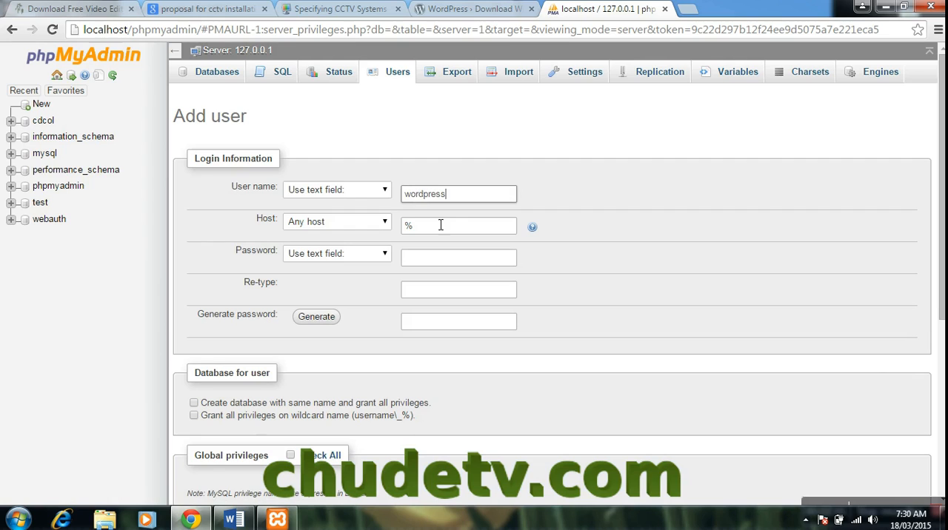
left_click(382, 223)
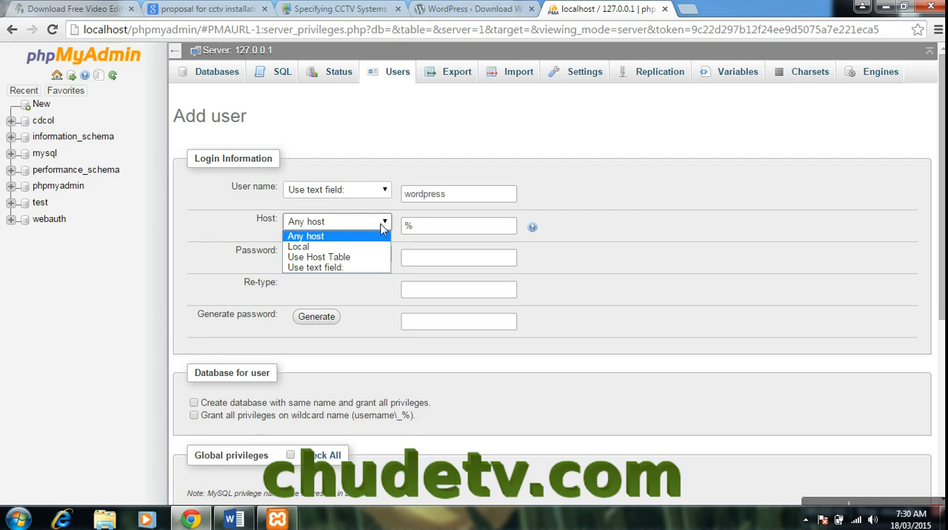
left_click(329, 248)
left_click(427, 264)
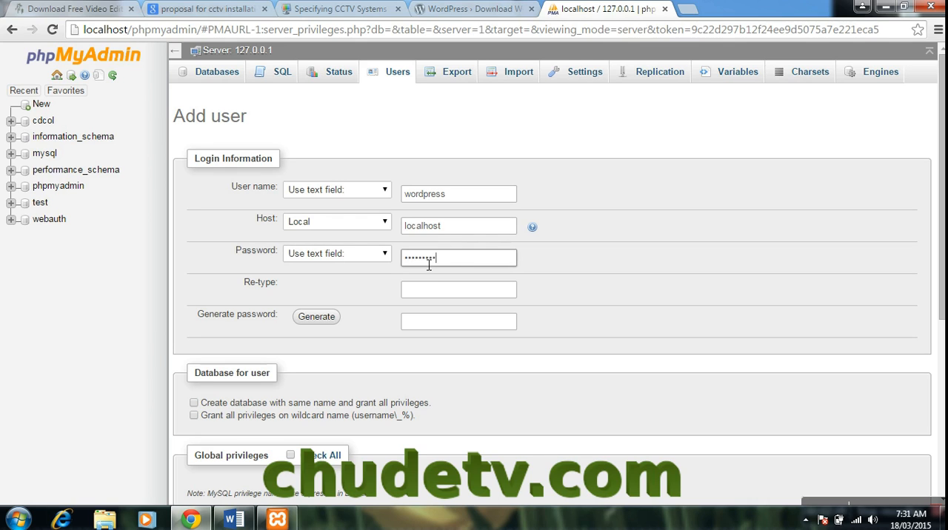
left_click(426, 292)
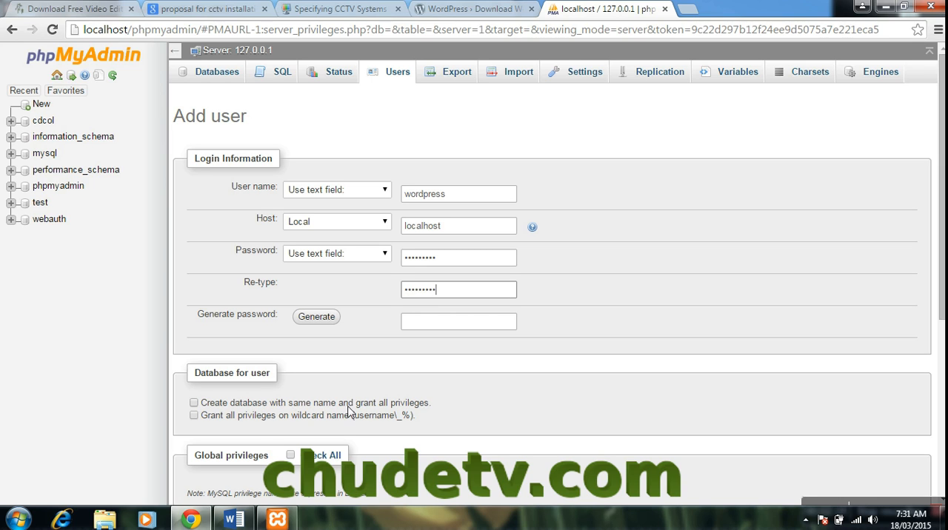
- Create the user with a same-named database, wildcard-name privileges and all global privileges, and open the wordpress database
left_click(193, 404)
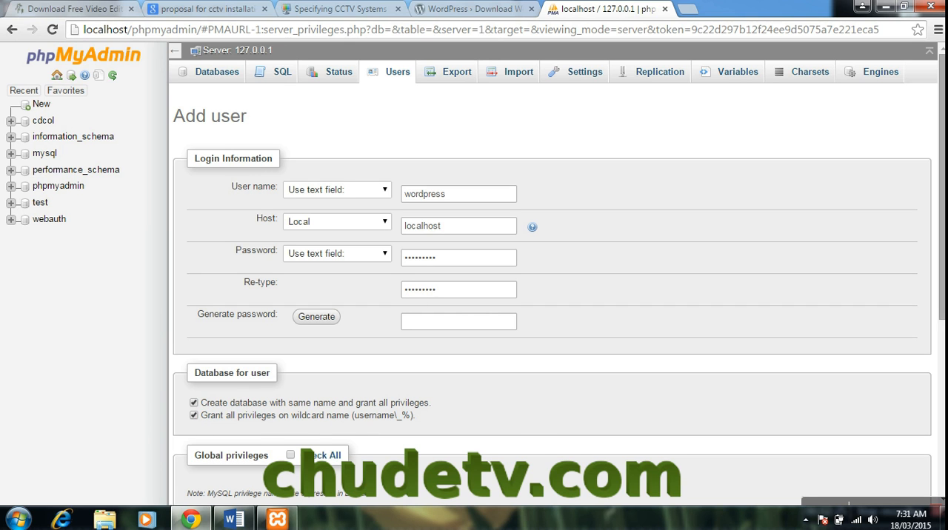
left_click_drag(943, 257, 943, 395)
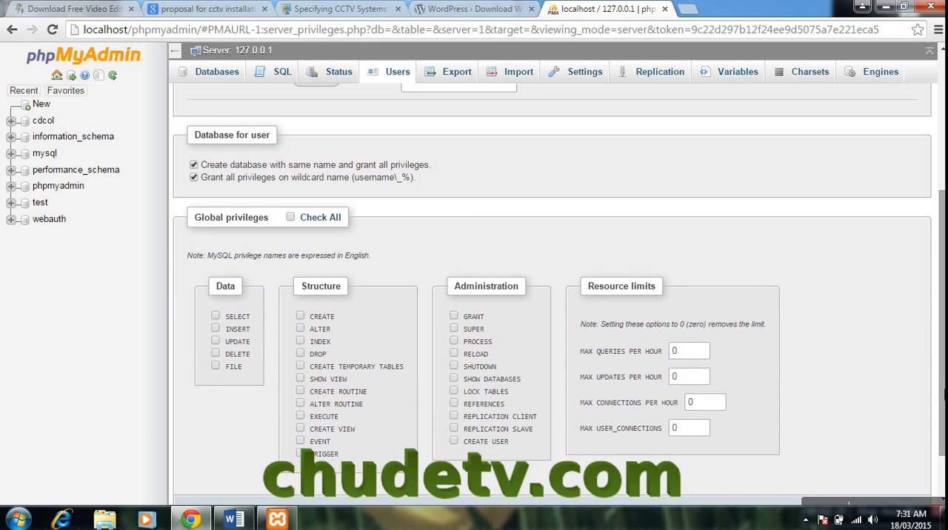
left_click(291, 219)
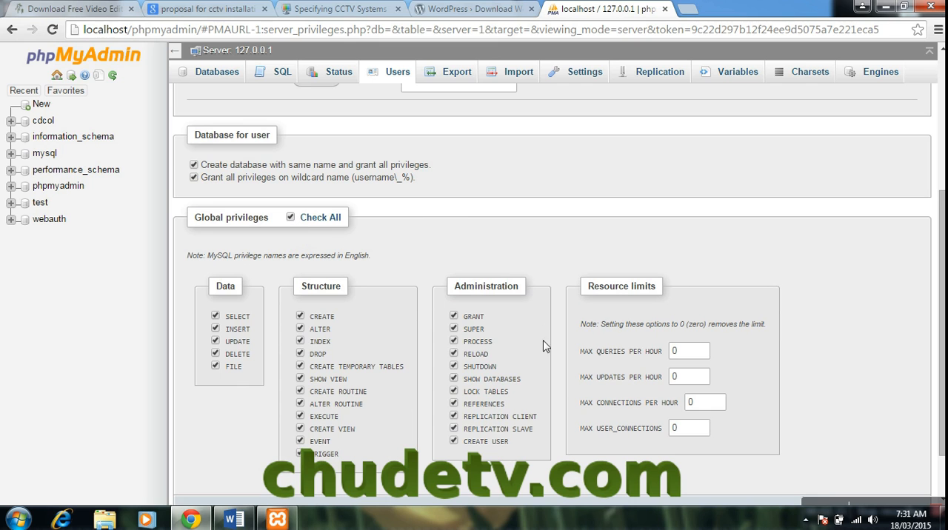
left_click_drag(943, 333, 944, 243)
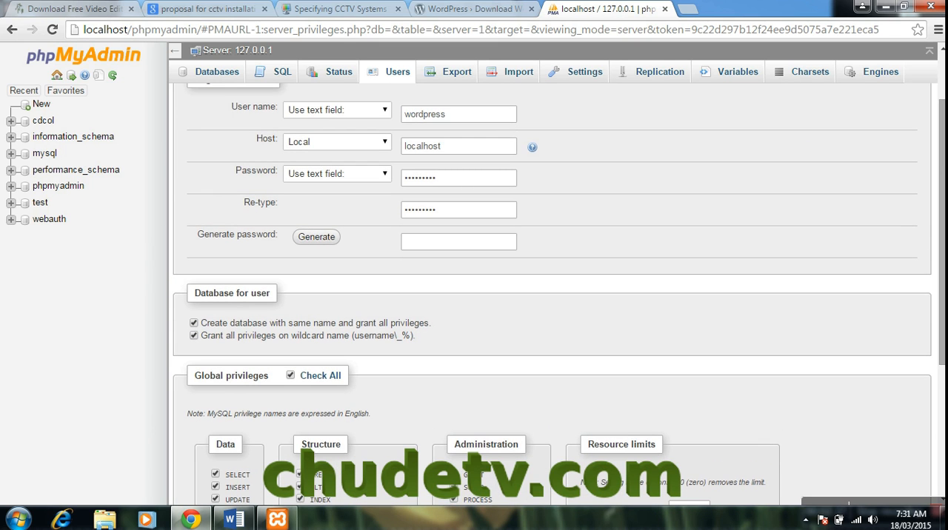
scroll(943, 159, "down", 3)
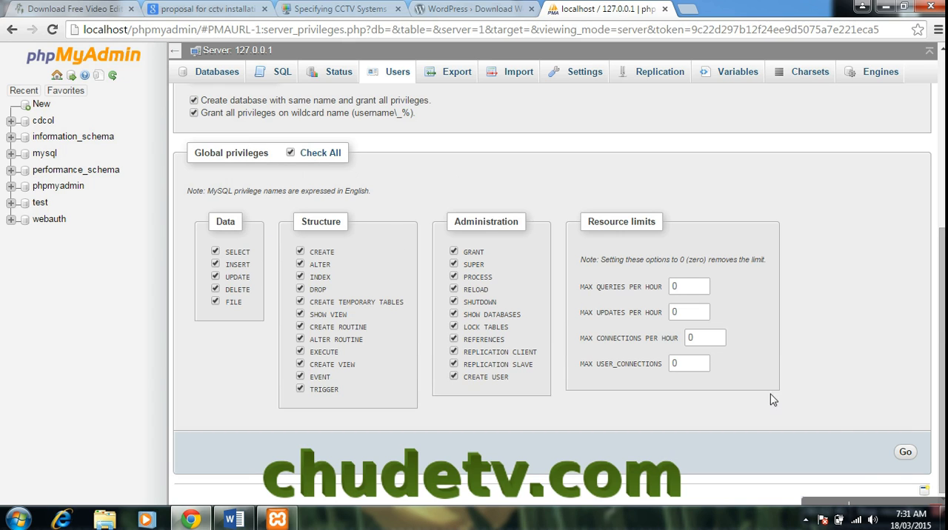
left_click(906, 453)
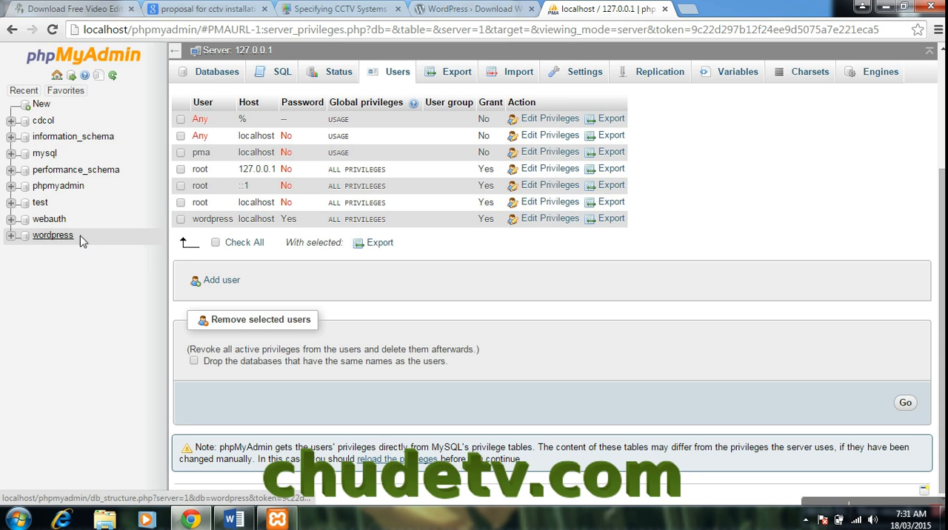
left_click(52, 240)
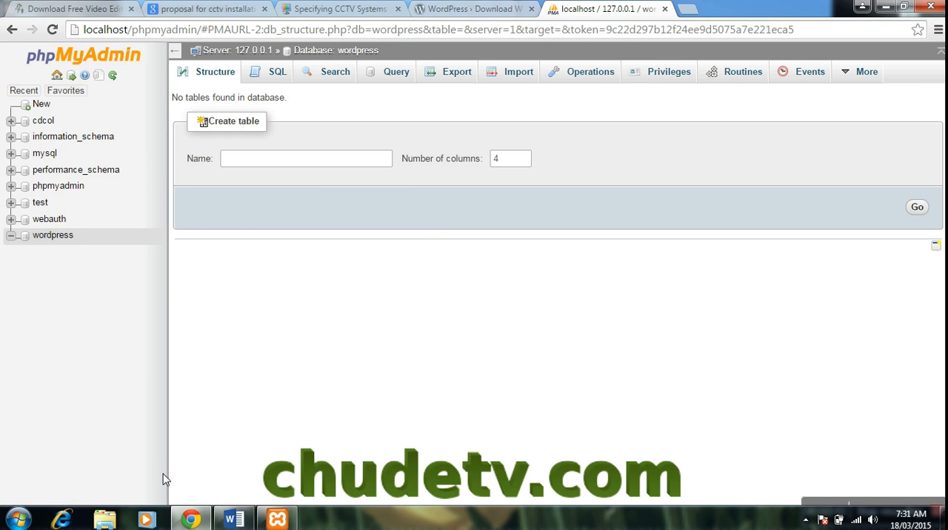
- In Windows Explorer, copy the wordpress folder from wordpress-4.1.1 in Downloads
left_click(107, 521)
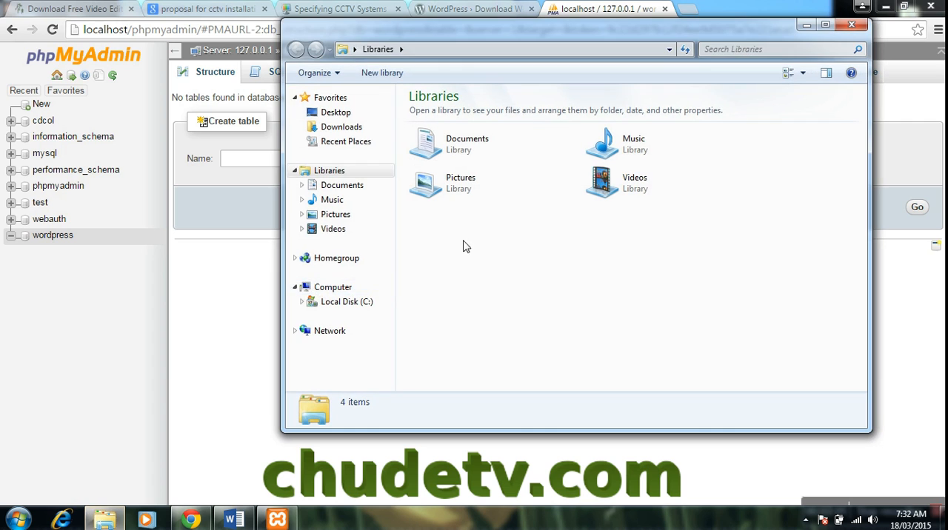
left_click(335, 127)
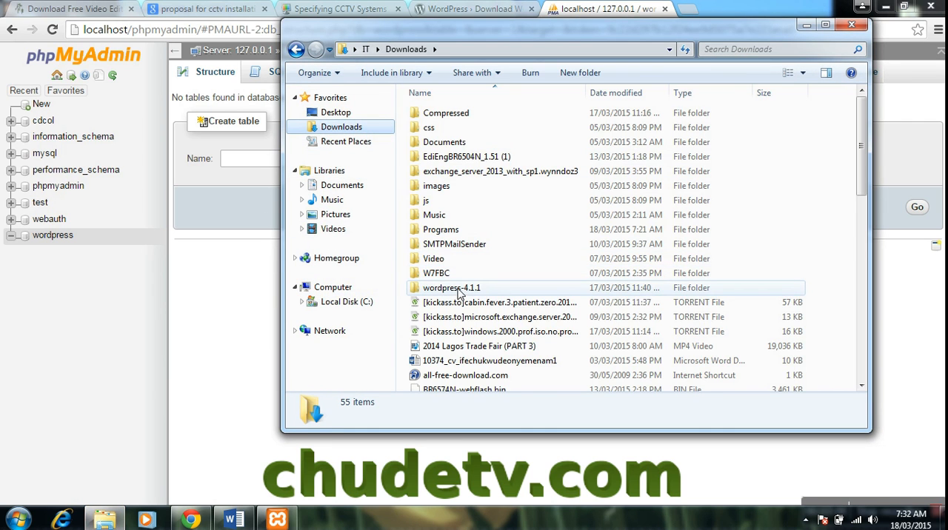
double_click(453, 294)
double_click(443, 113)
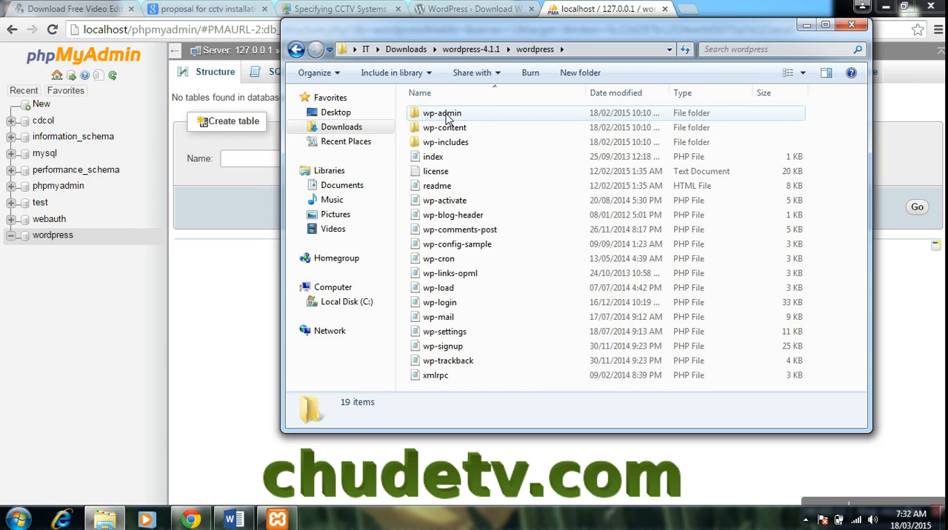
left_click(296, 49)
right_click(457, 112)
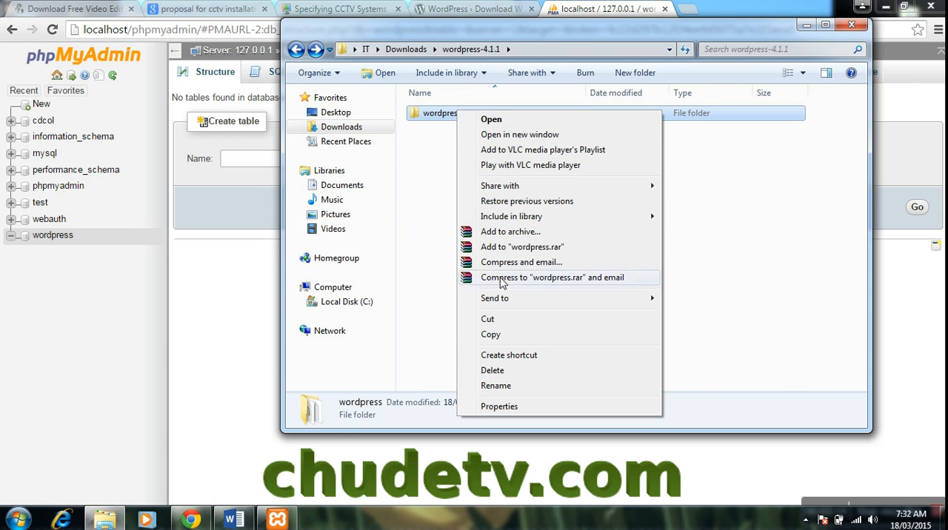
left_click(490, 334)
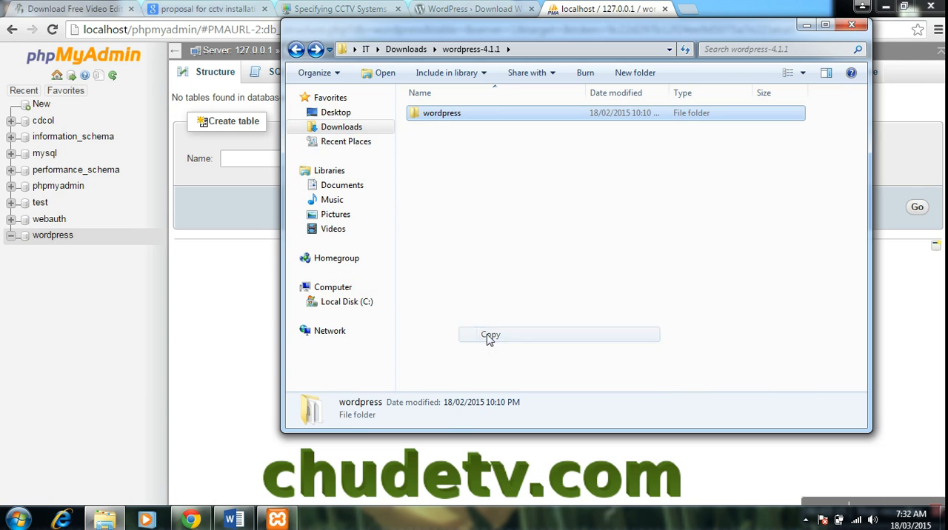
- Open the xampp installation's htdocs folder from XAMPP Control Panel, paste the wordpress folder there, and minimize the control panel
left_click(279, 519)
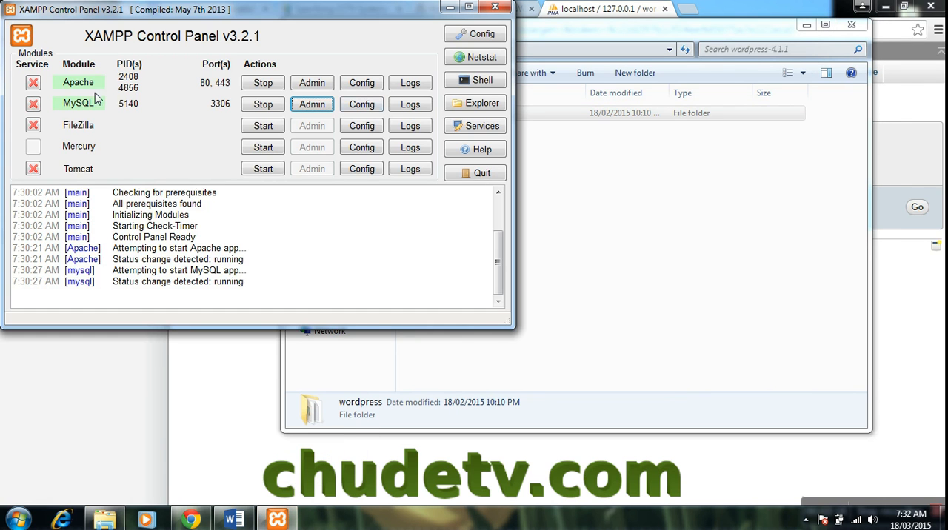
left_click(467, 106)
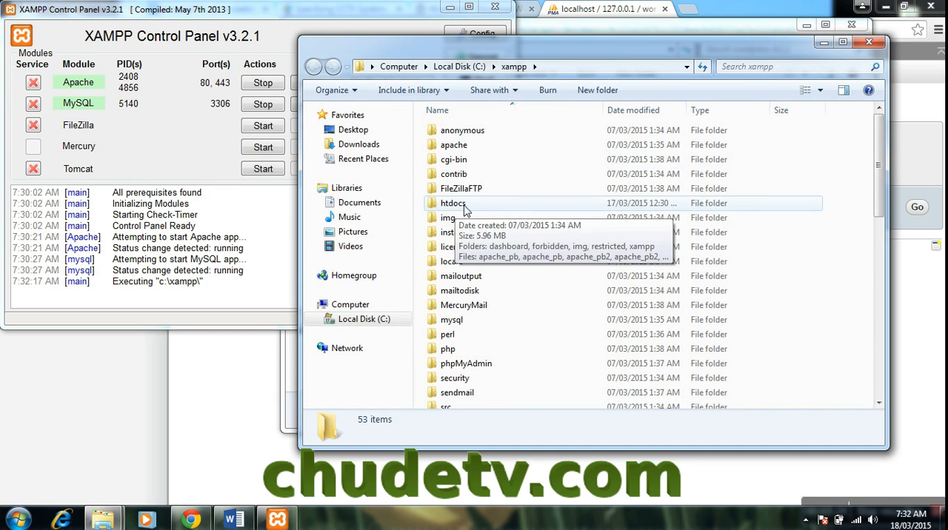
double_click(464, 206)
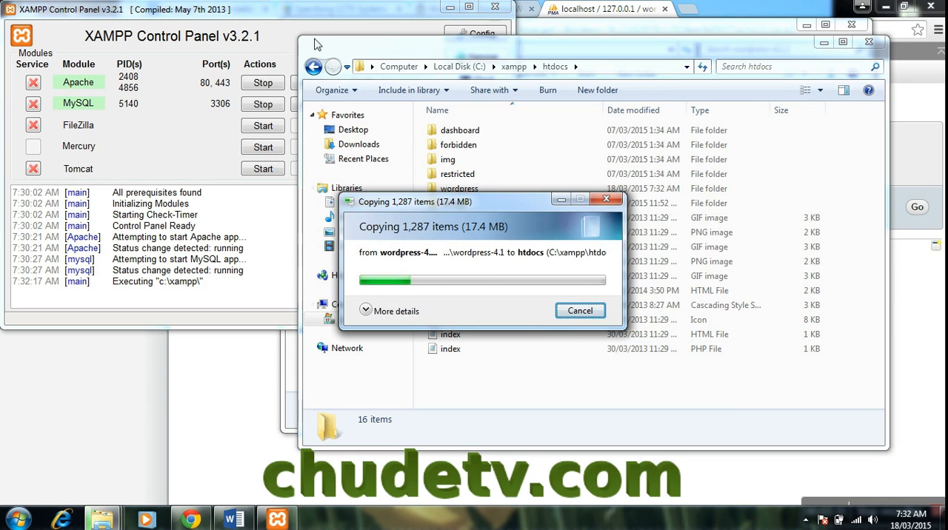
left_click(449, 9)
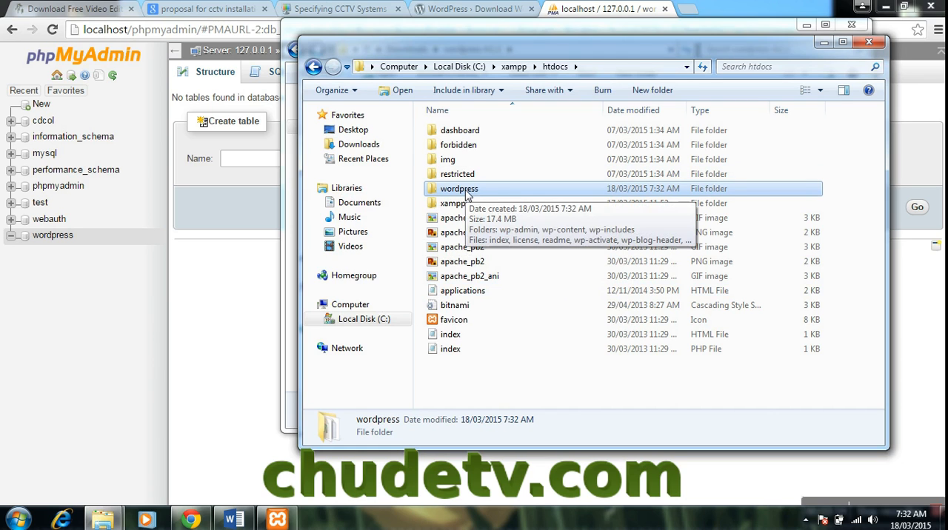
- Open the wordpress folder in htdocs and open wp-config-sample for editing in a maximized Notepad window
double_click(467, 191)
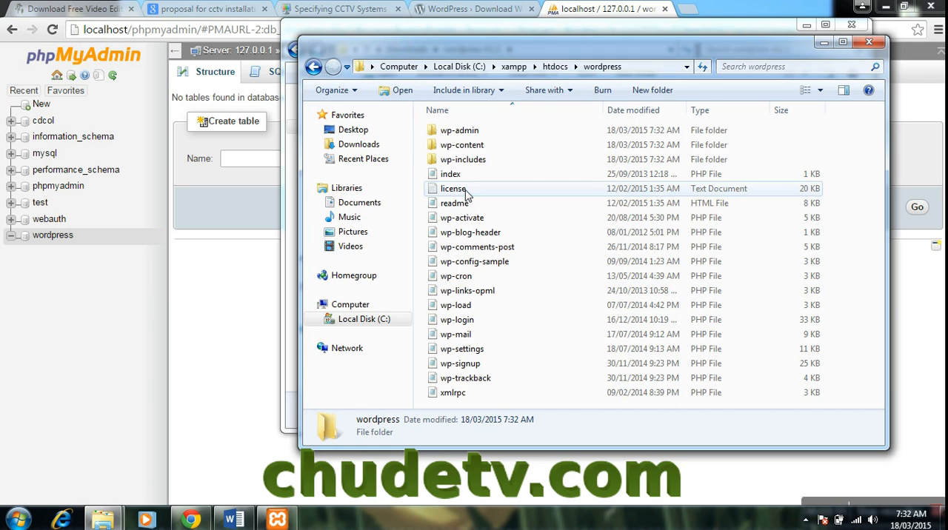
left_click(494, 266)
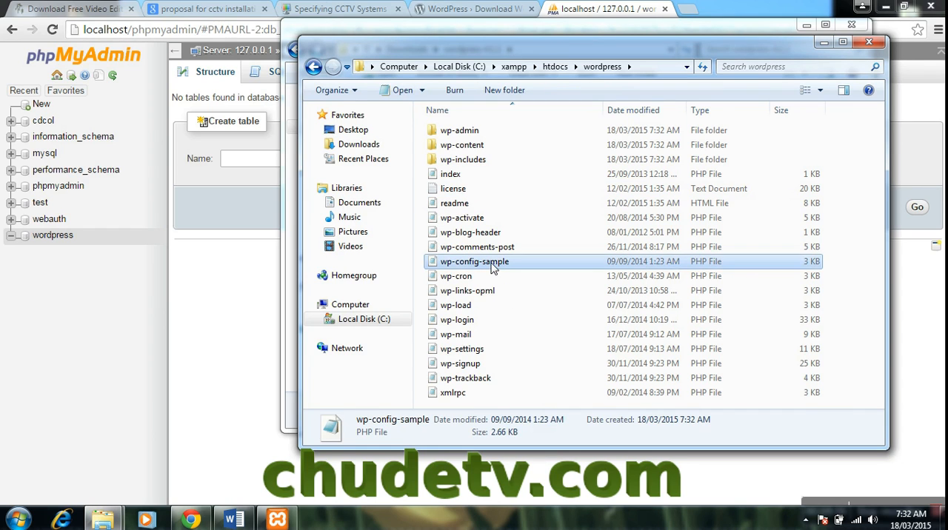
right_click(492, 267)
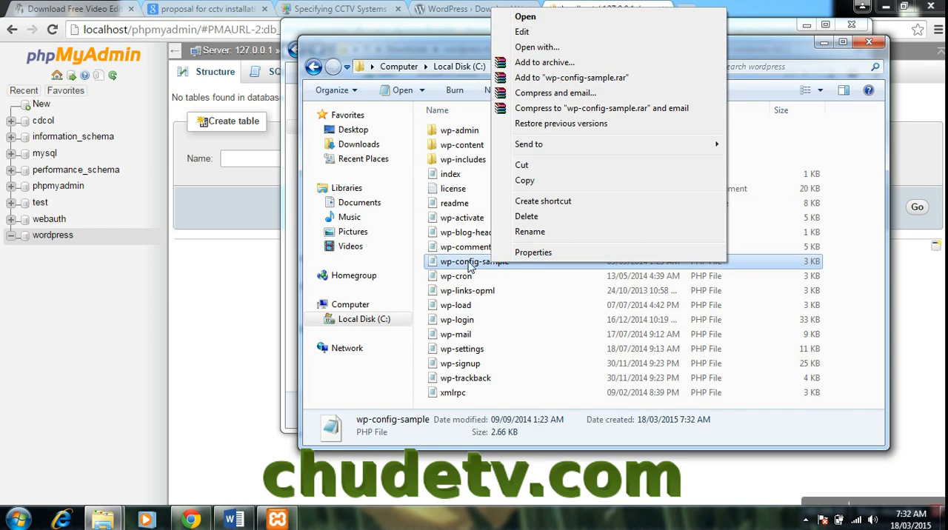
left_click(523, 31)
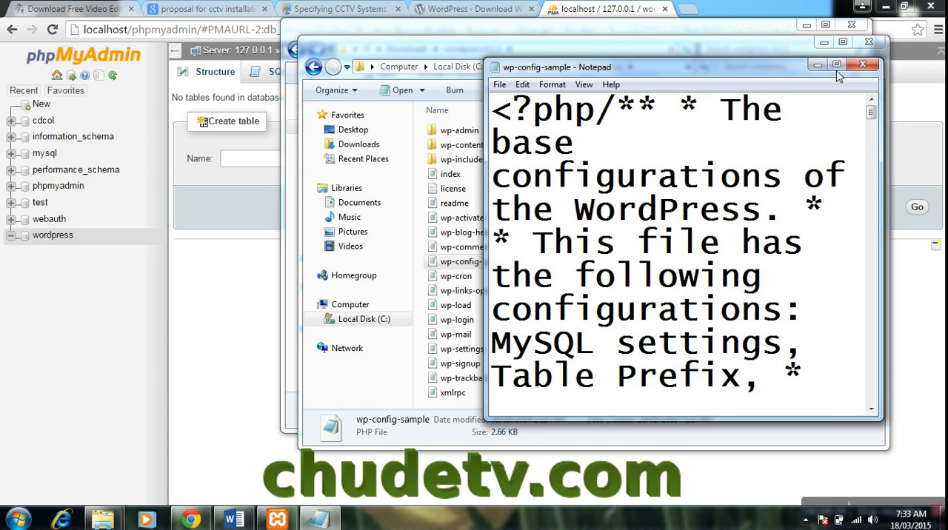
left_click(835, 65)
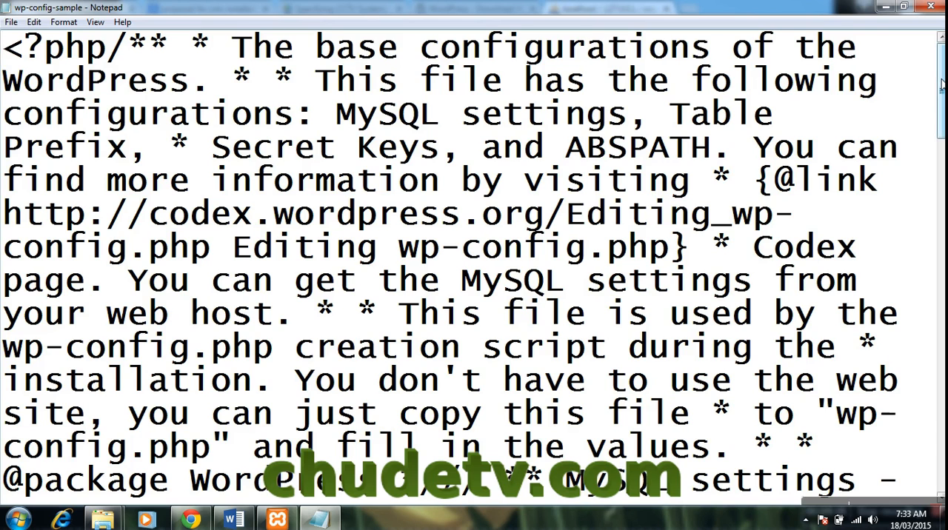
- Replace the database_name_here placeholder of DB_NAME with wordpress
left_click_drag(942, 83, 942, 138)
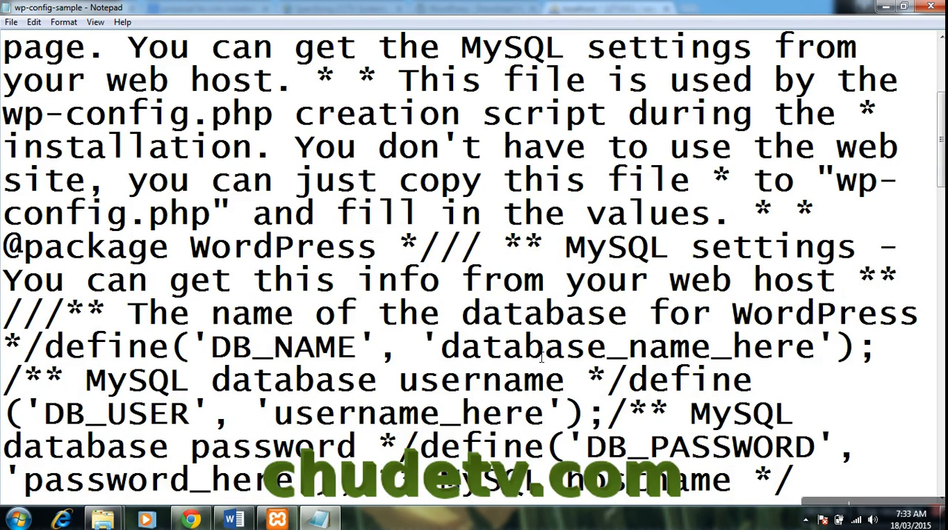
left_click_drag(444, 348, 575, 353)
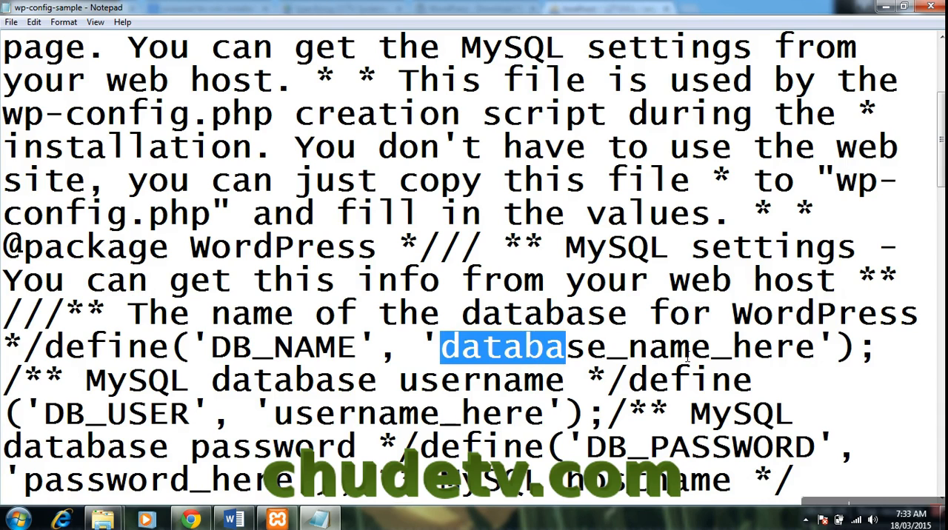
left_click(451, 352)
left_click_drag(447, 349, 824, 358)
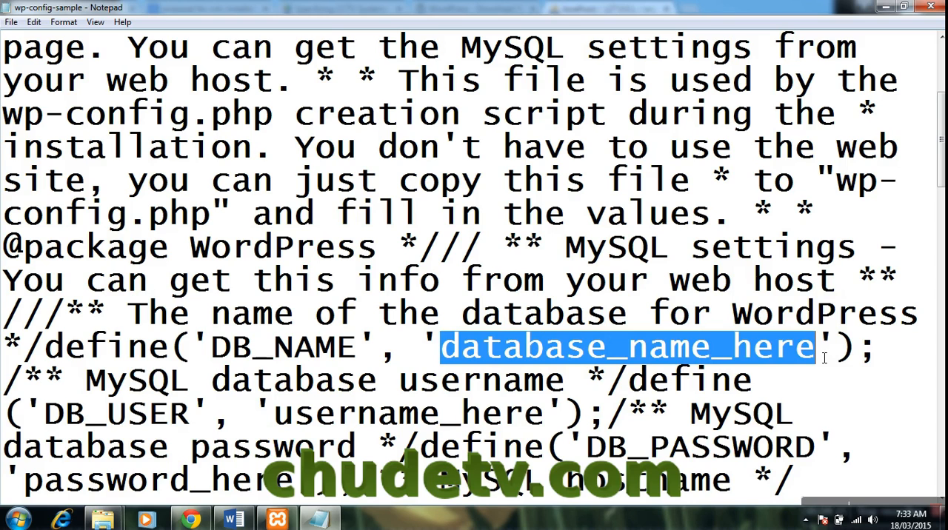
type("wordpres")
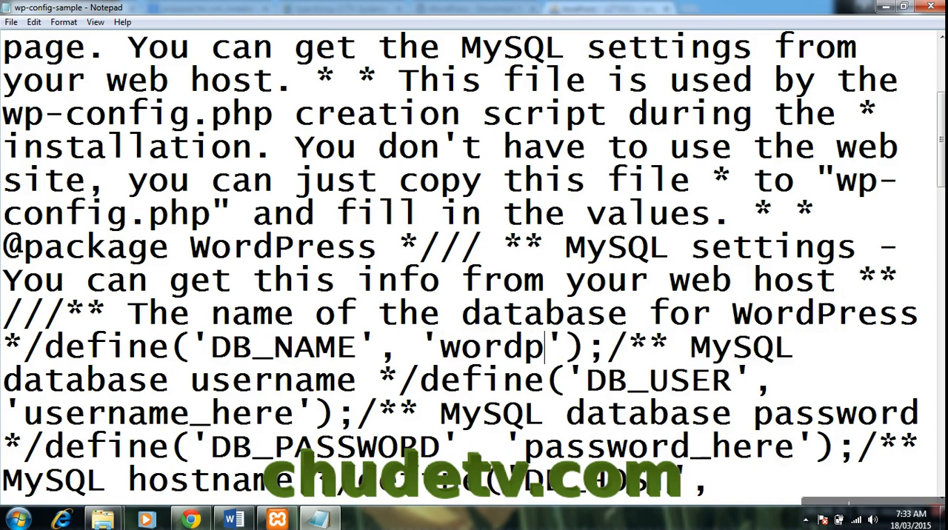
type("s")
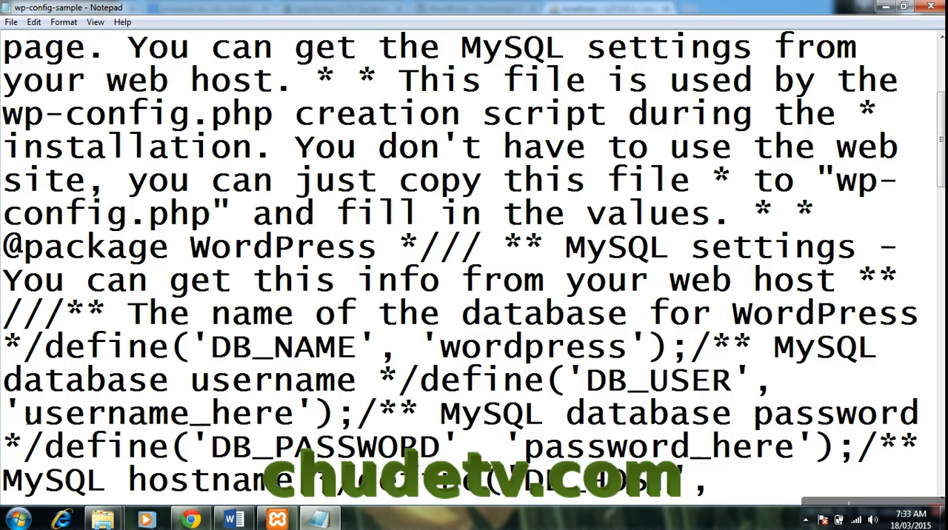
- Set the DB_USER value to wordpress and replace the DB_PASSWORD placeholder with the database account password
left_click_drag(24, 413, 313, 414)
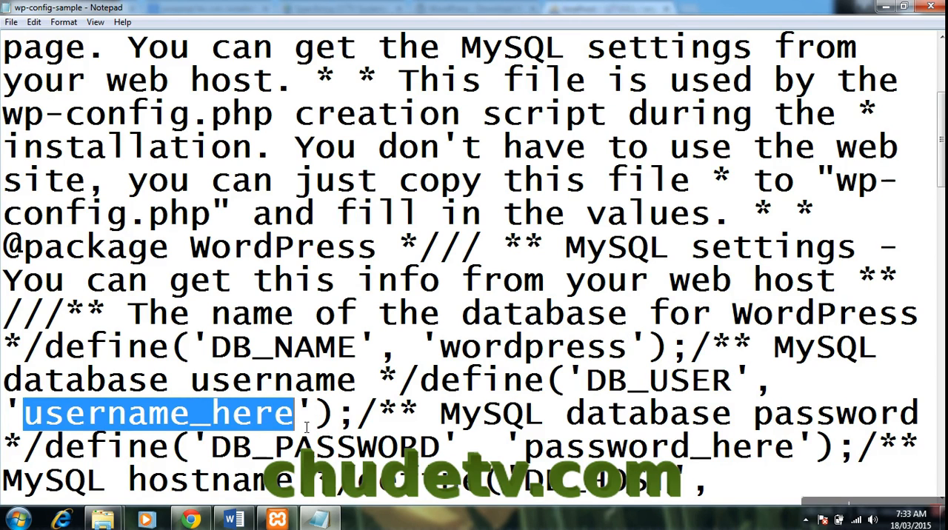
type("wordpress")
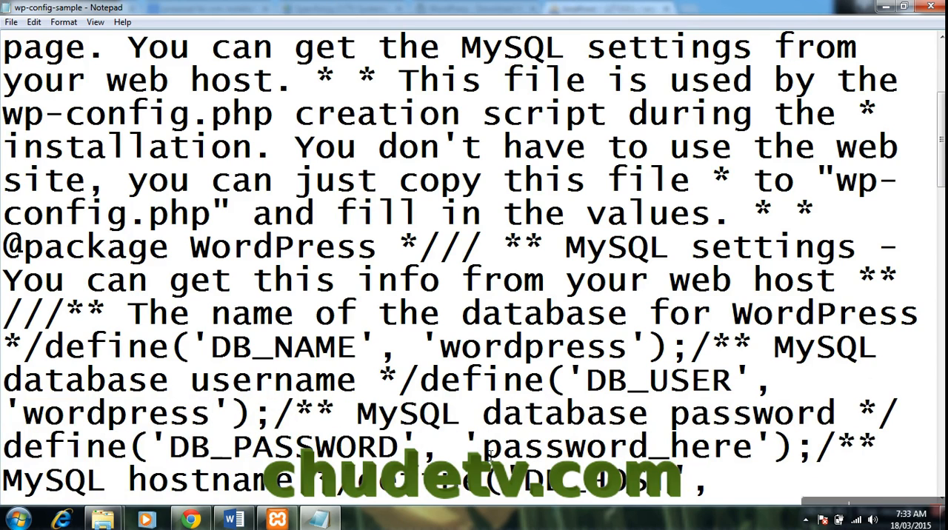
left_click_drag(483, 451, 759, 455)
type("wordpress")
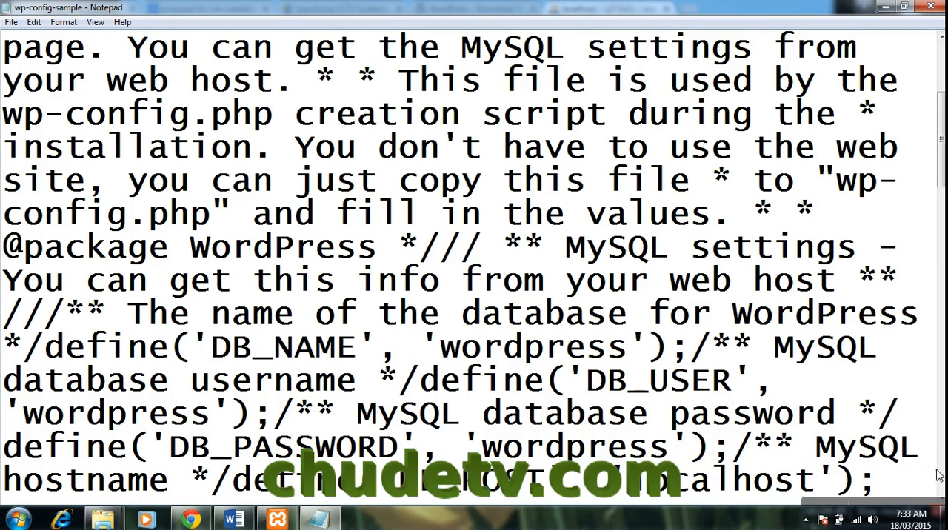
- Check the remaining database settings, save wp-config-sample under its existing name, and close the file
left_click_drag(940, 123, 941, 147)
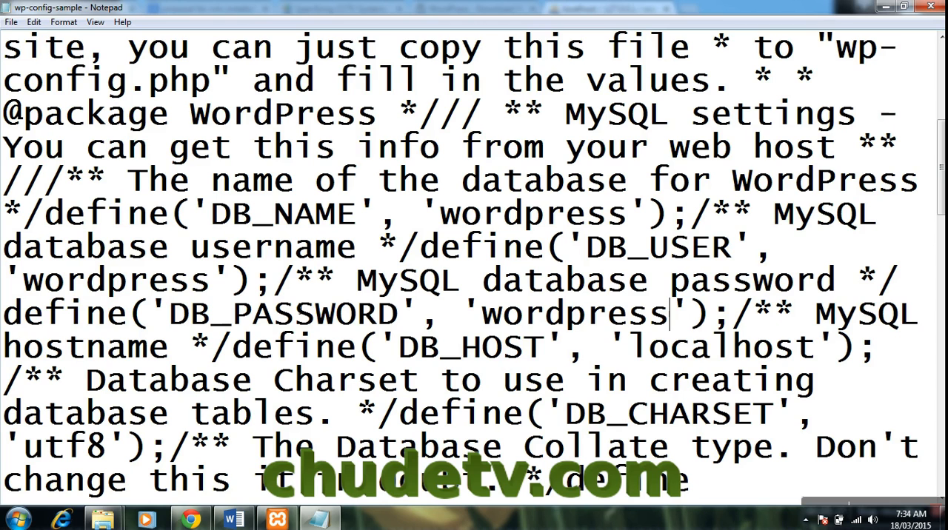
left_click(12, 21)
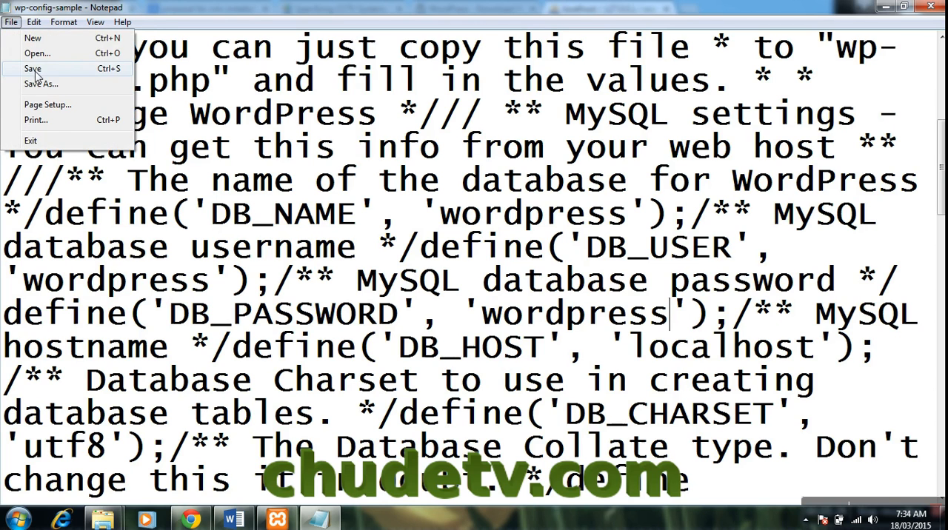
left_click(34, 68)
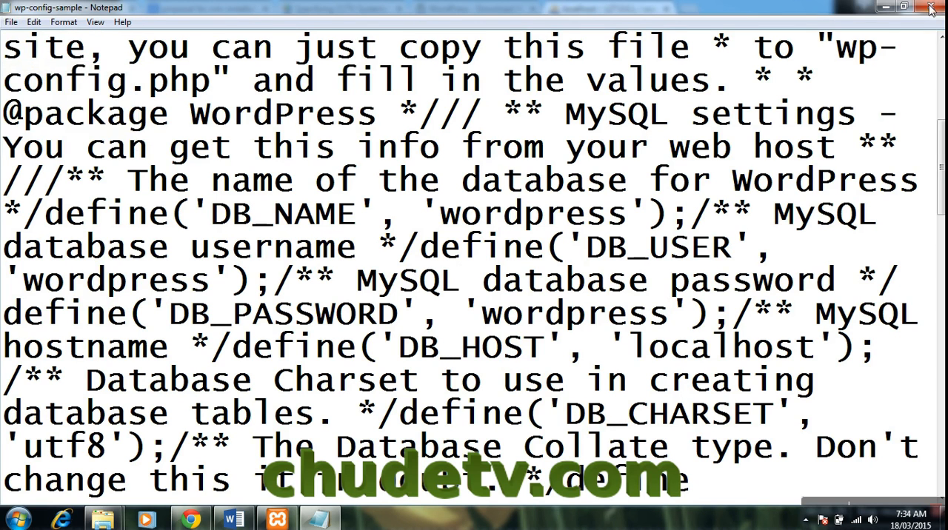
left_click(929, 6)
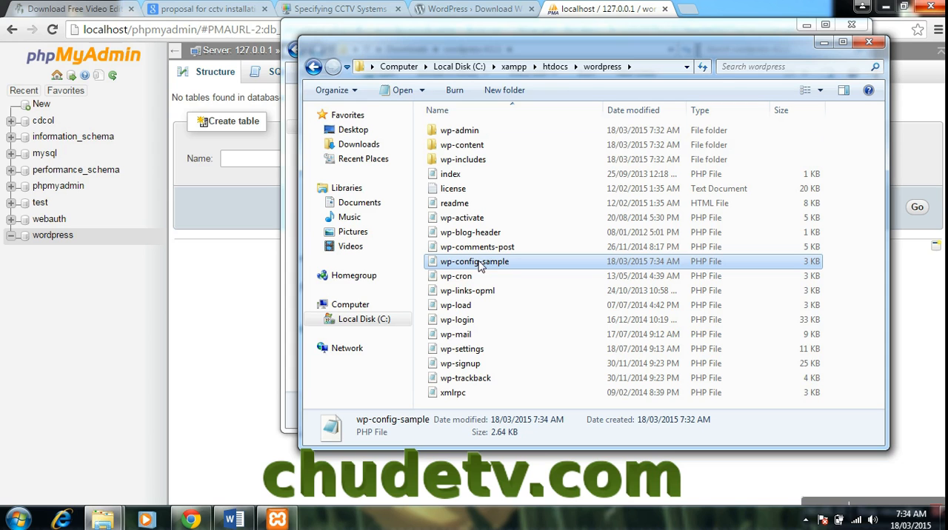
- Reopen wp-config-sample to review the saved settings, close it, and look inside the wp-admin folder
right_click(479, 266)
left_click(510, 29)
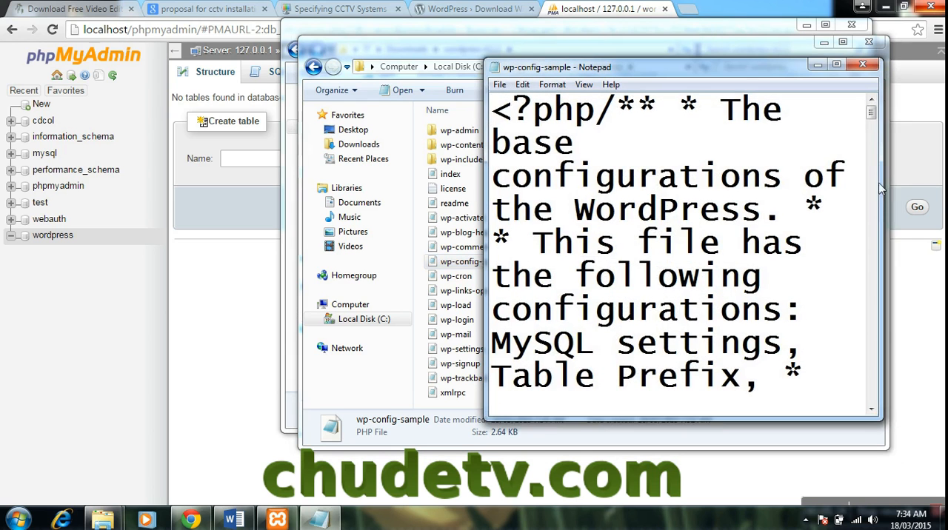
scroll(878, 177, "down", 8)
left_click_drag(876, 159, 877, 212)
left_click(862, 65)
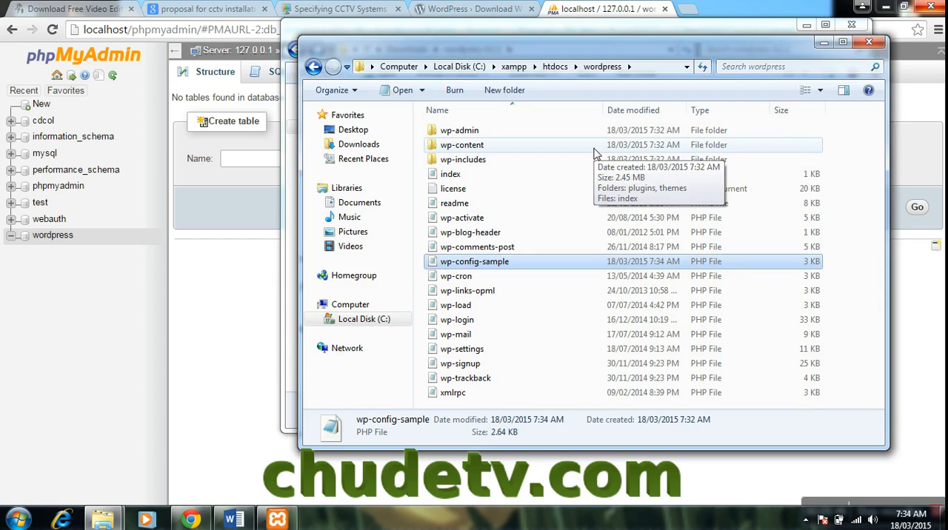
double_click(517, 134)
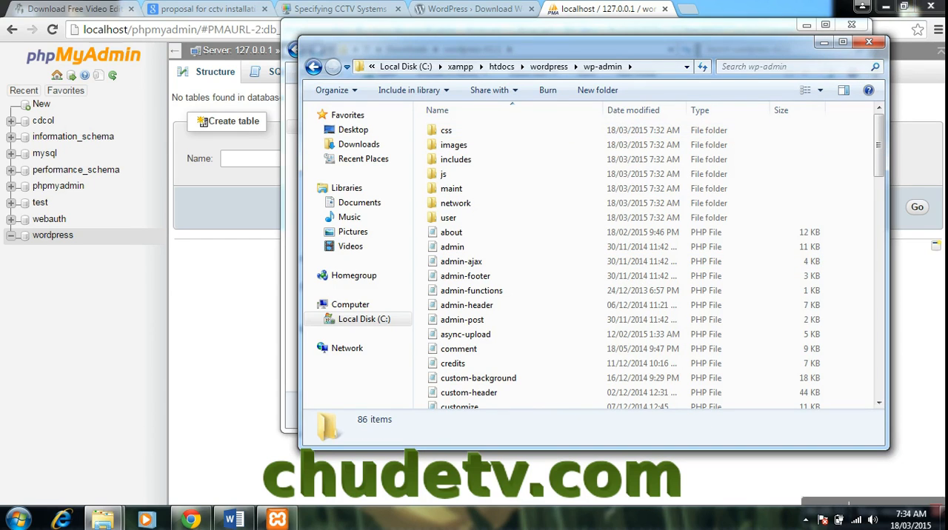
- In a new Chrome tab, load localhost/wordpress/wp-admin/install.php and continue the setup with English (United States)
left_click(689, 7)
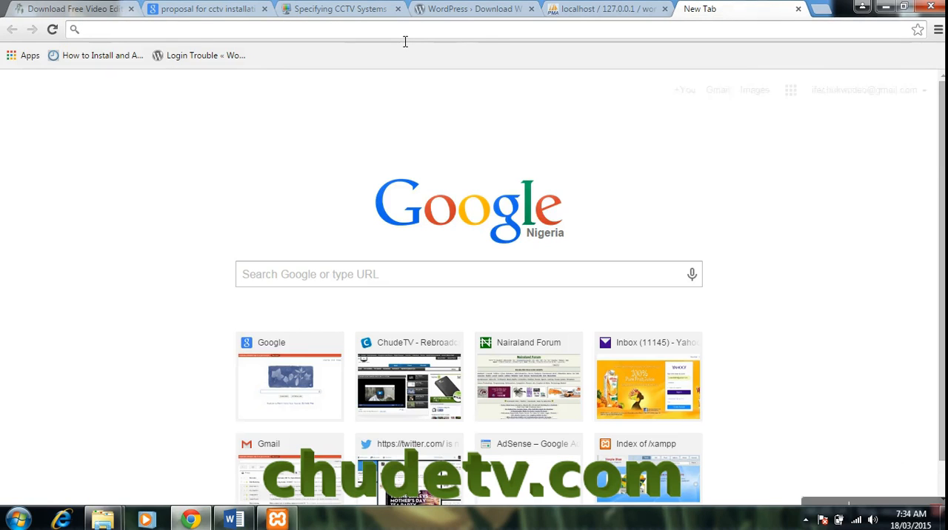
type("loc")
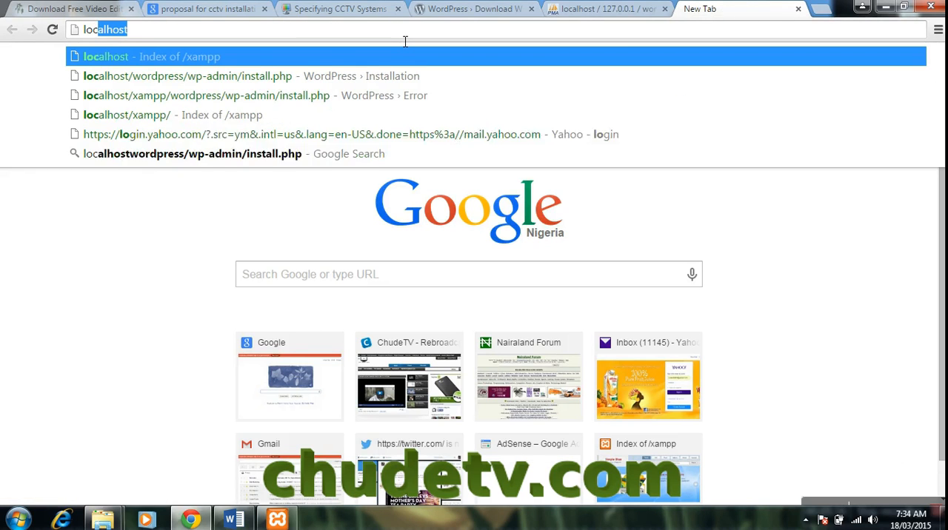
type("alhost")
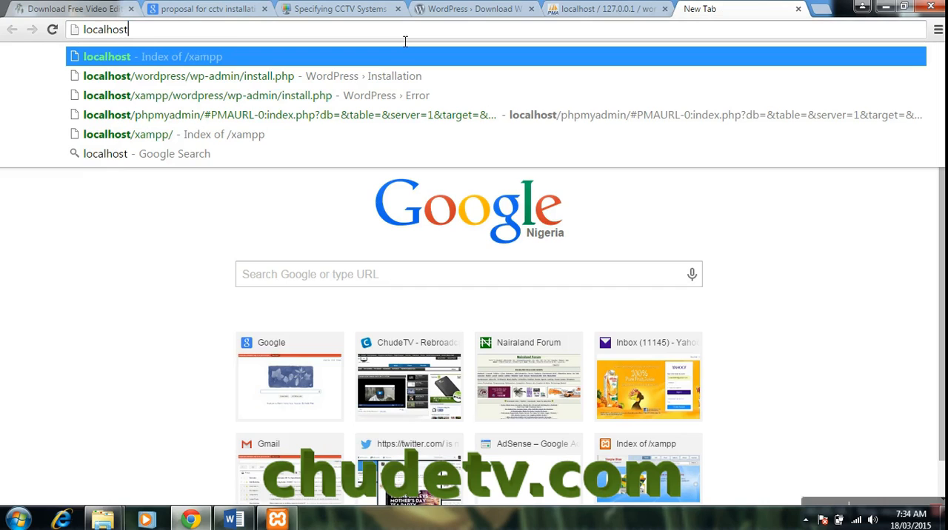
type("/wo")
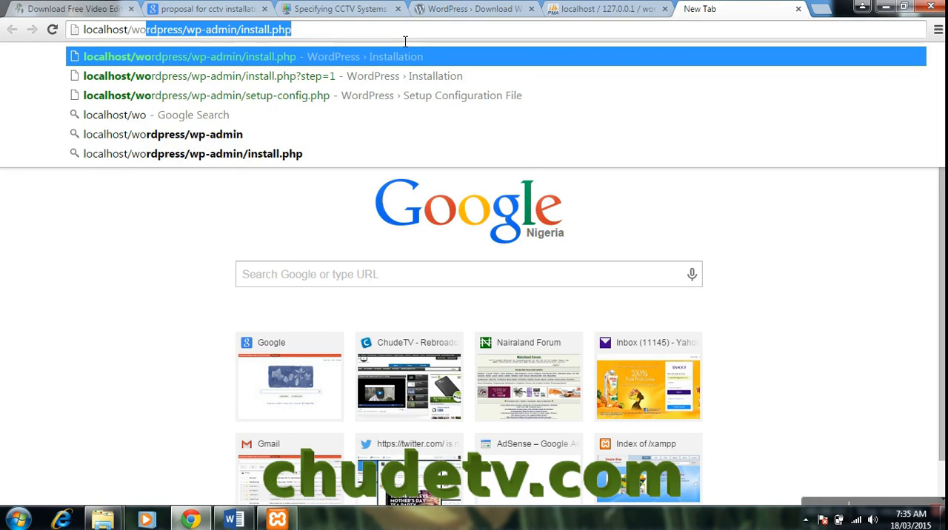
type("rdpress/")
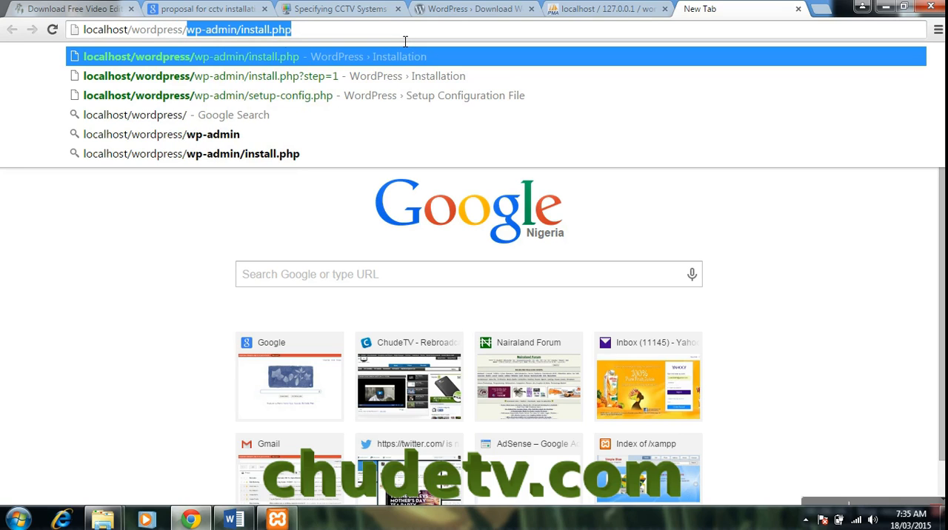
type("w")
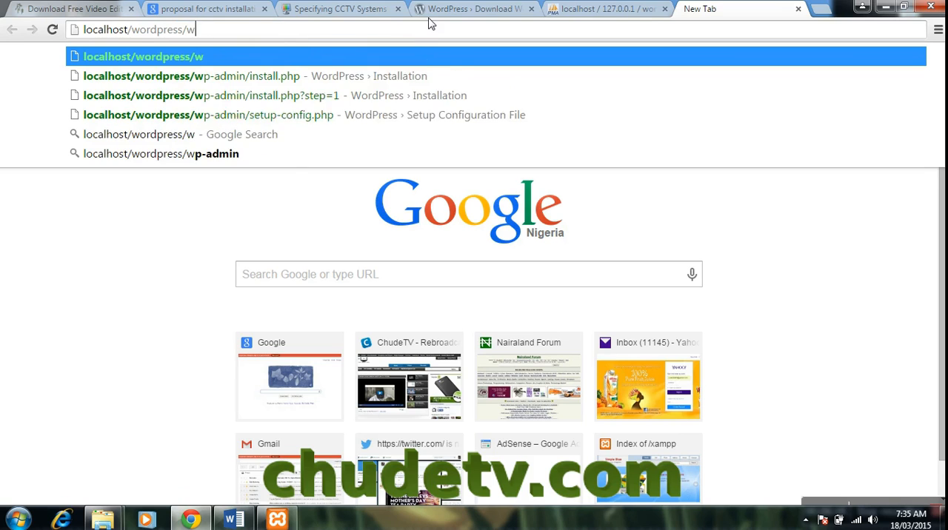
type("p-admin")
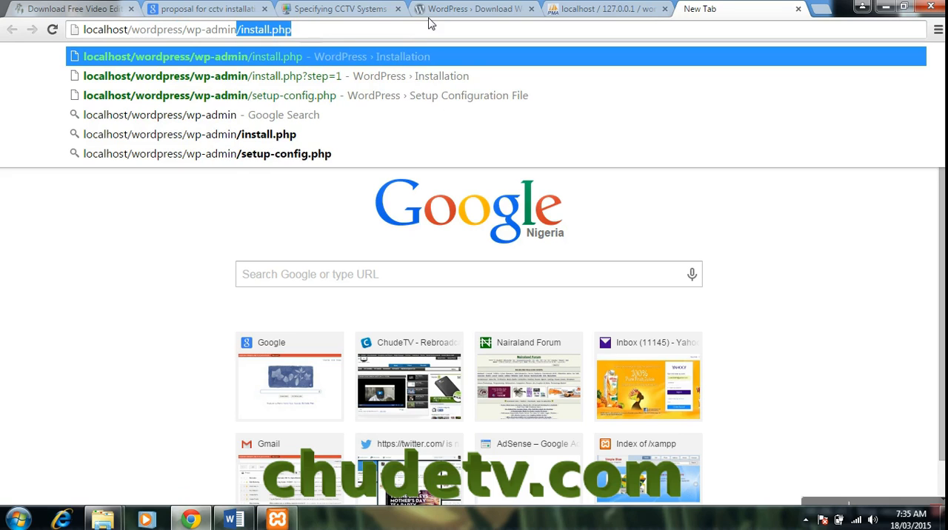
type("/")
type("ins")
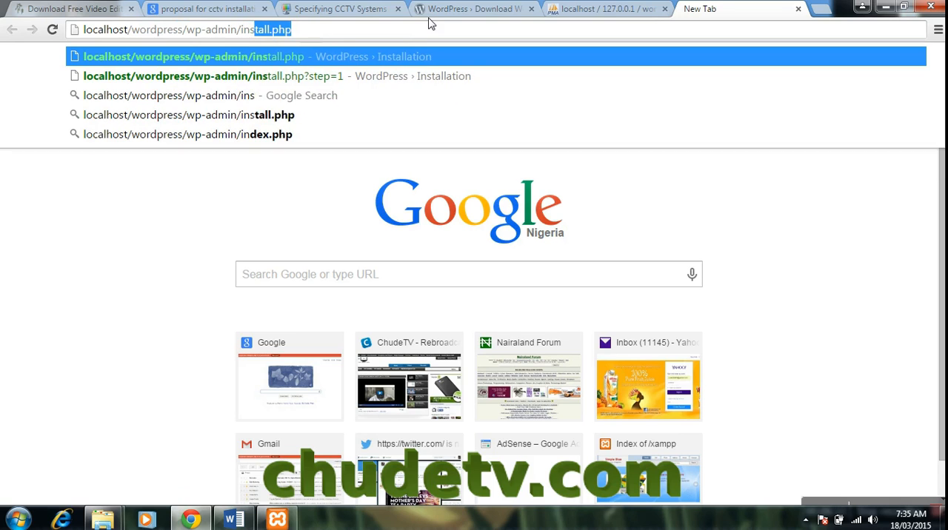
type("tall.php")
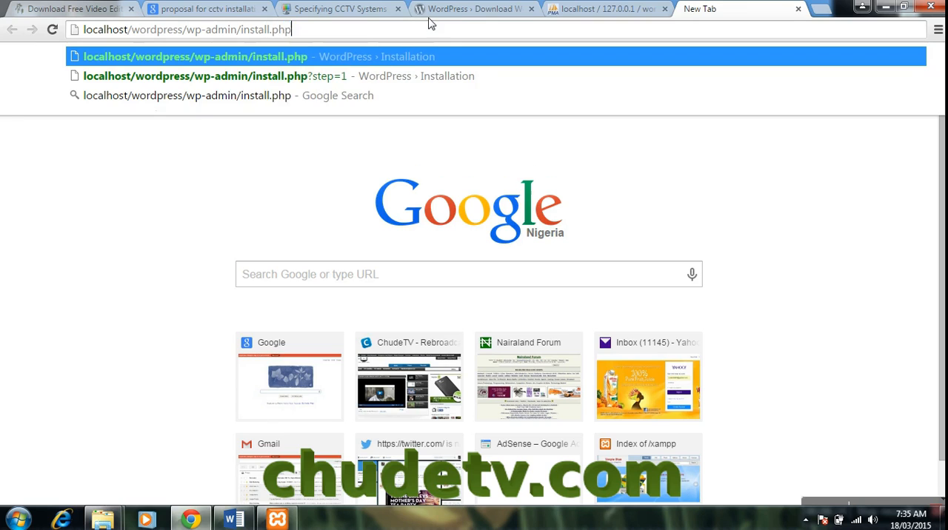
key("Return")
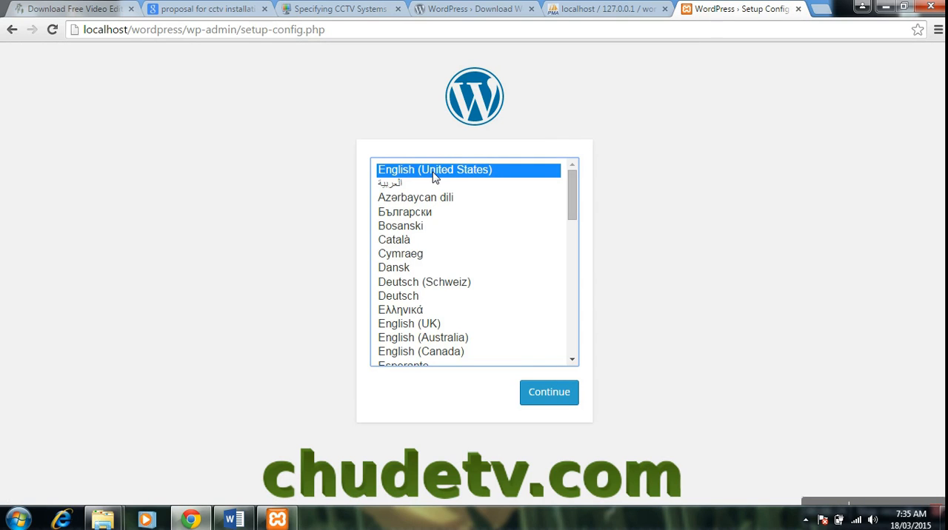
left_click(550, 395)
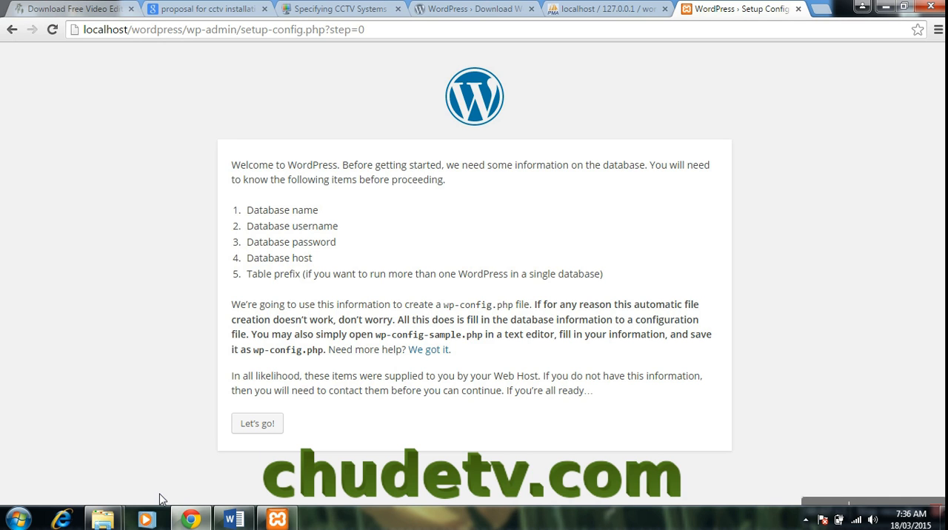
- Rename wp-config-sample to wp-config in the htdocs wordpress folder, and try to continue the WordPress setup in the browser
mouse_move(104, 521)
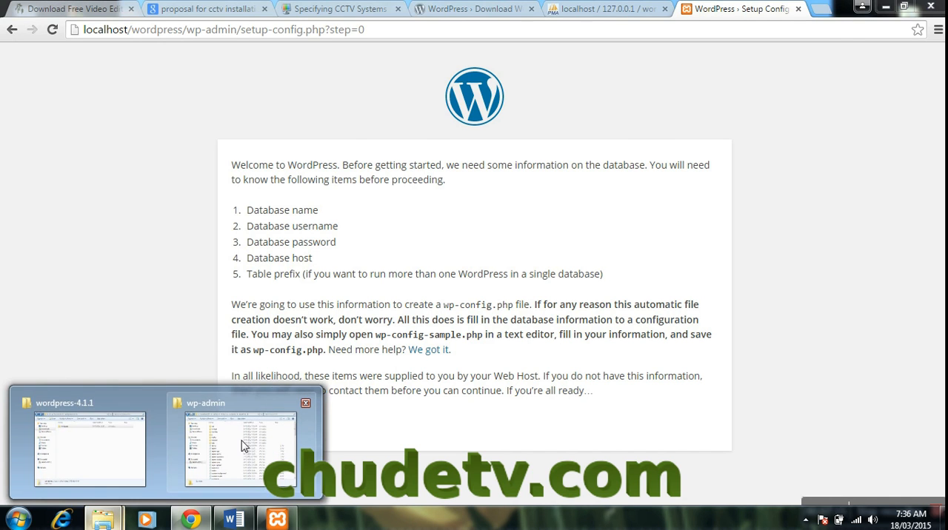
left_click(244, 440)
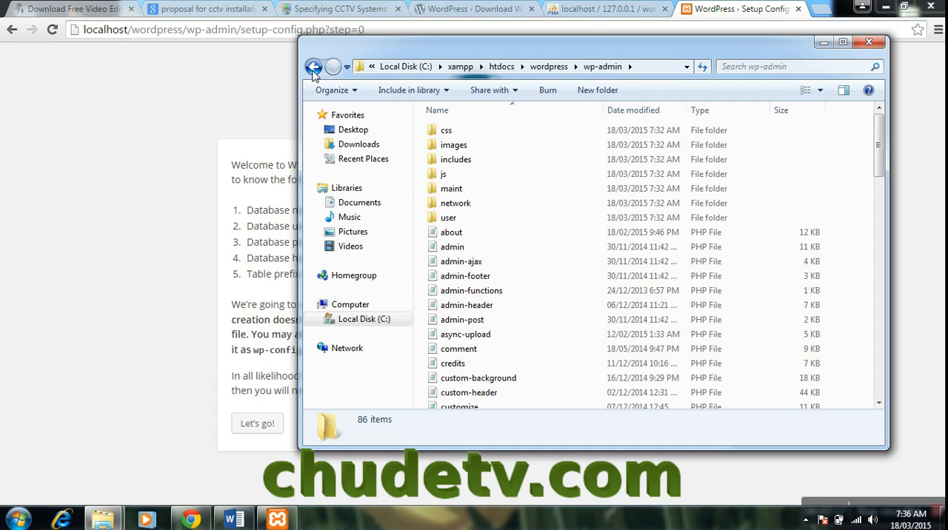
key("BackSpace")
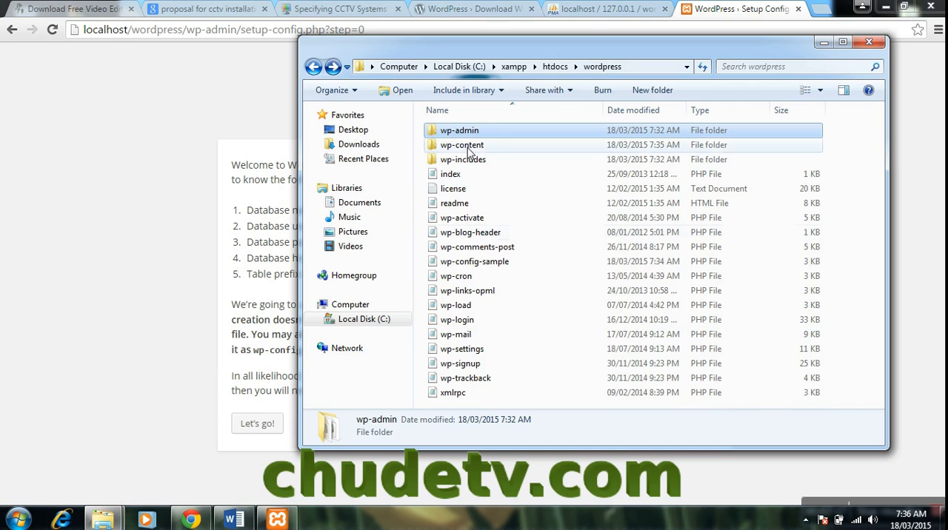
left_click(486, 266)
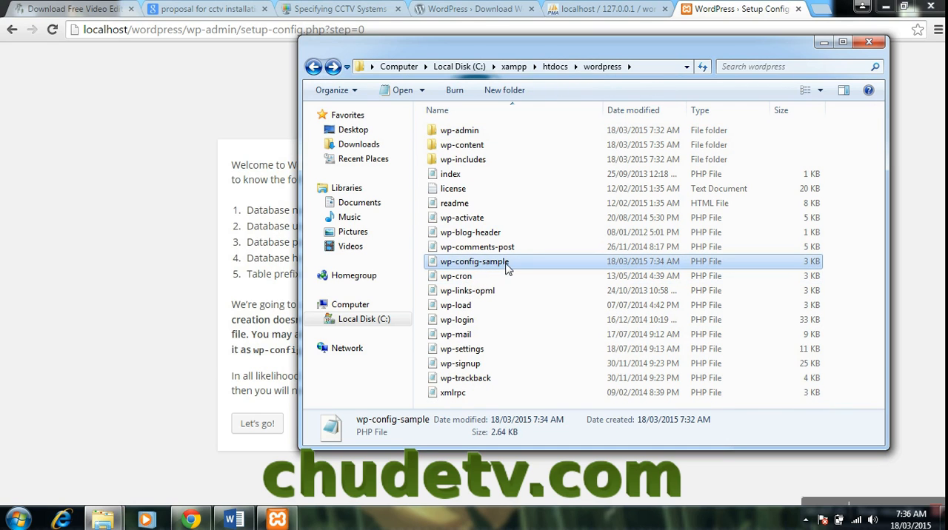
left_click(510, 270)
left_click_drag(515, 270, 480, 268)
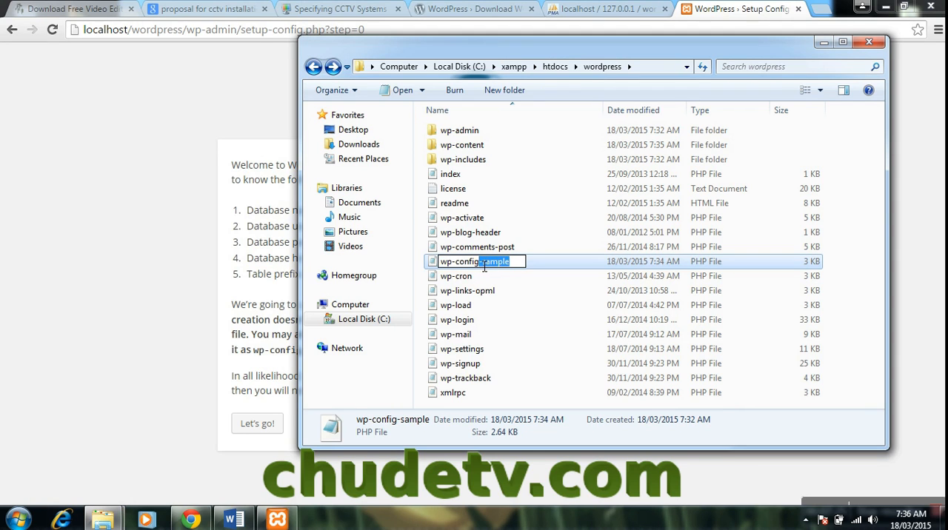
key("BackSpace")
key("Return")
left_click(482, 276)
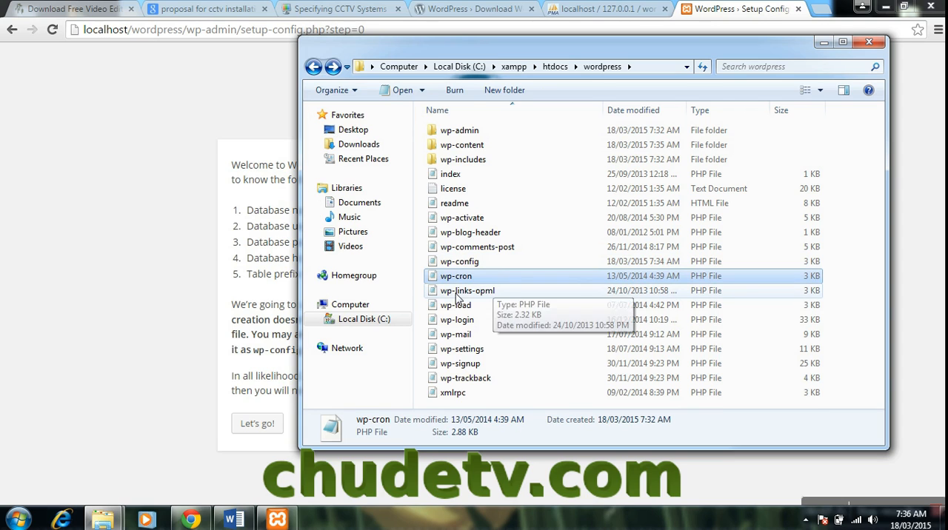
left_click(685, 265)
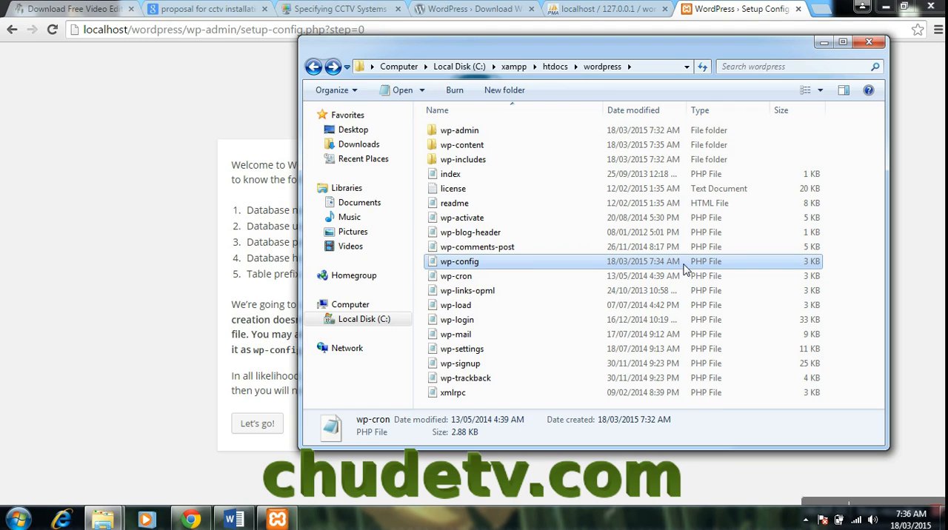
left_click(192, 340)
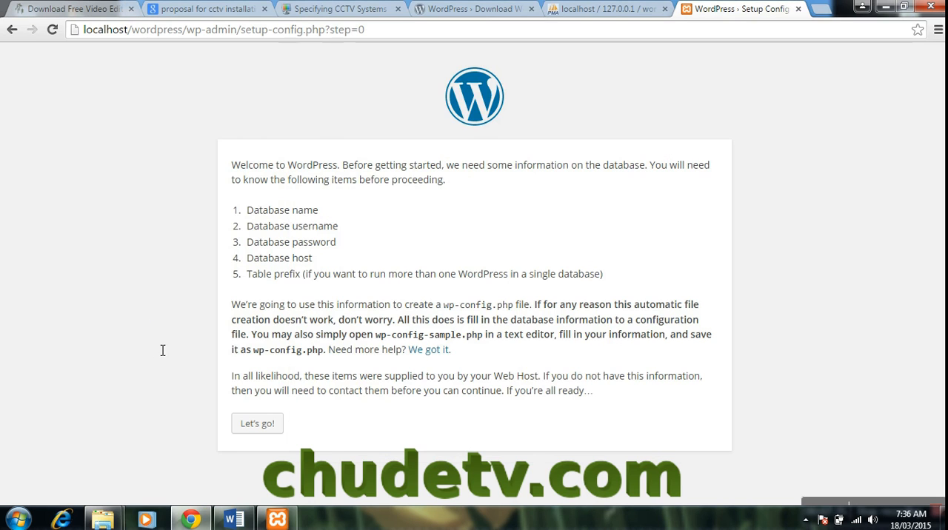
left_click(258, 422)
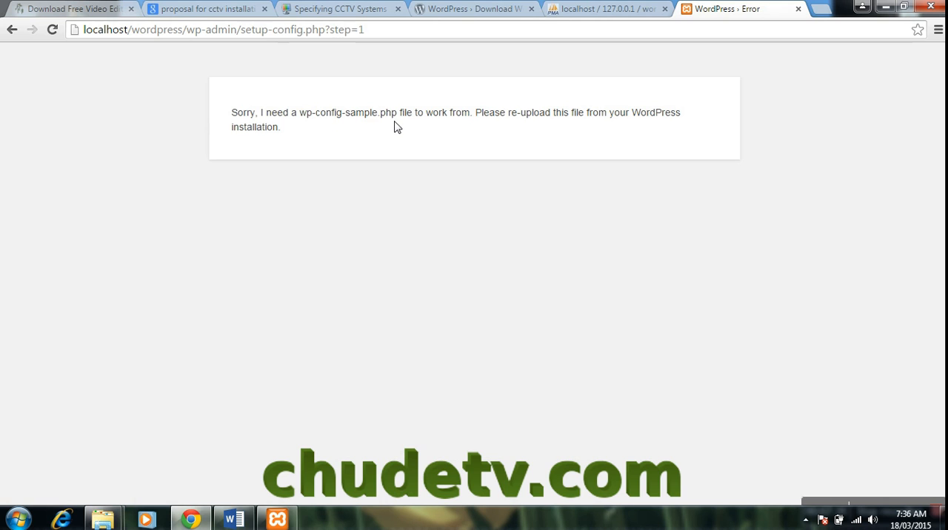
- Rename wp-config back to wp-config-sample in the wordpress folder, and reload the setup page in Chrome
left_click(104, 518)
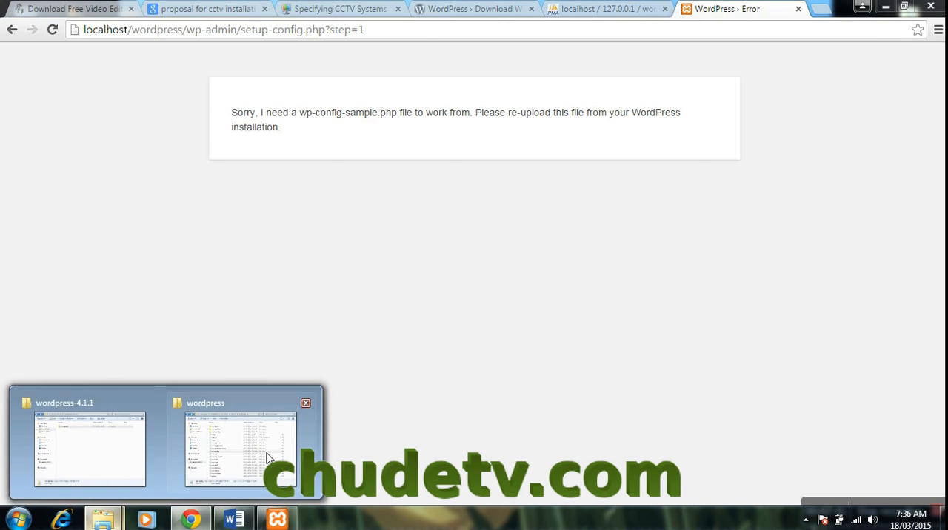
left_click(266, 458)
left_click(500, 264)
left_click(500, 265)
key("End")
type("-samp")
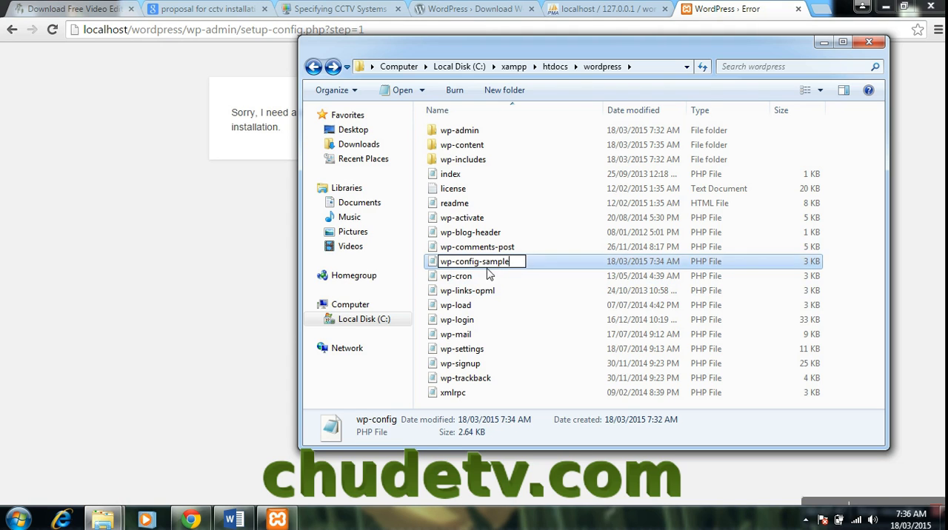
type("le")
left_click(495, 274)
left_click(240, 258)
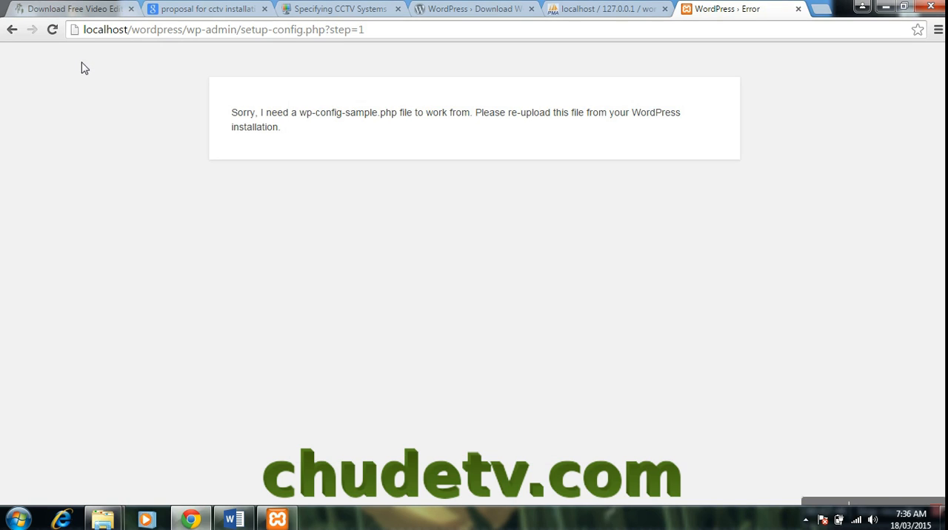
left_click(48, 35)
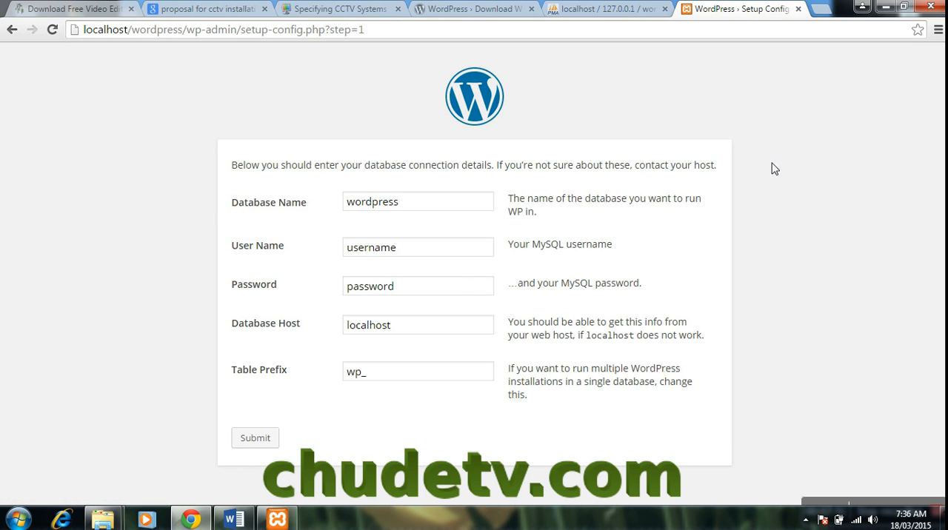
- Keep wordpress as the database name, set the user name to wordpress, enter the database password, and submit the connection details
left_click(436, 210)
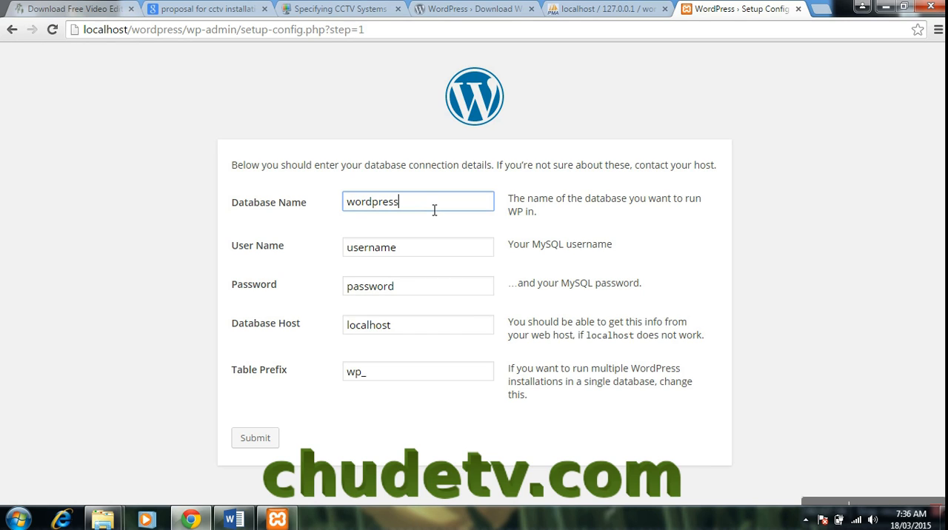
left_click_drag(417, 246, 303, 254)
type("wordpre")
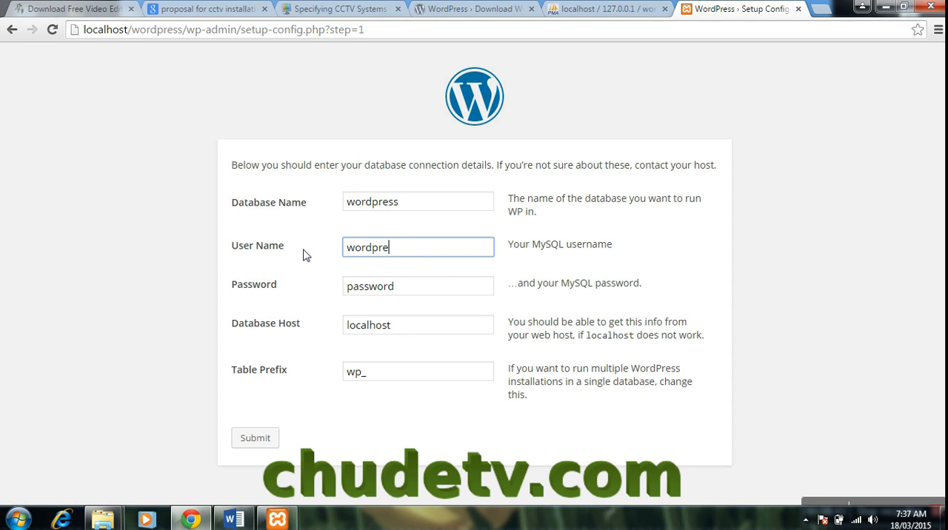
type("ss")
key("Tab")
type("wordpress")
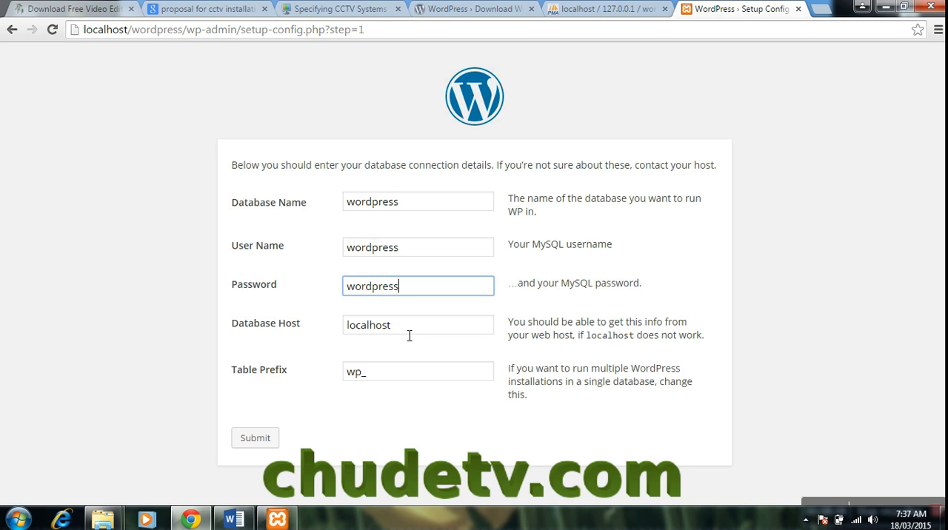
left_click(254, 443)
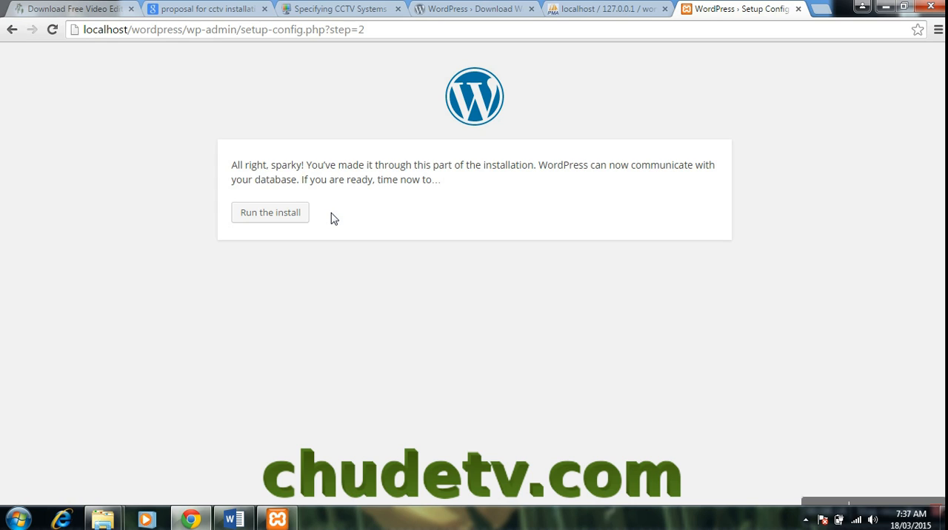
- Run the install, and enter chude TV as the site title and chudetv_admin as the username
left_click(288, 216)
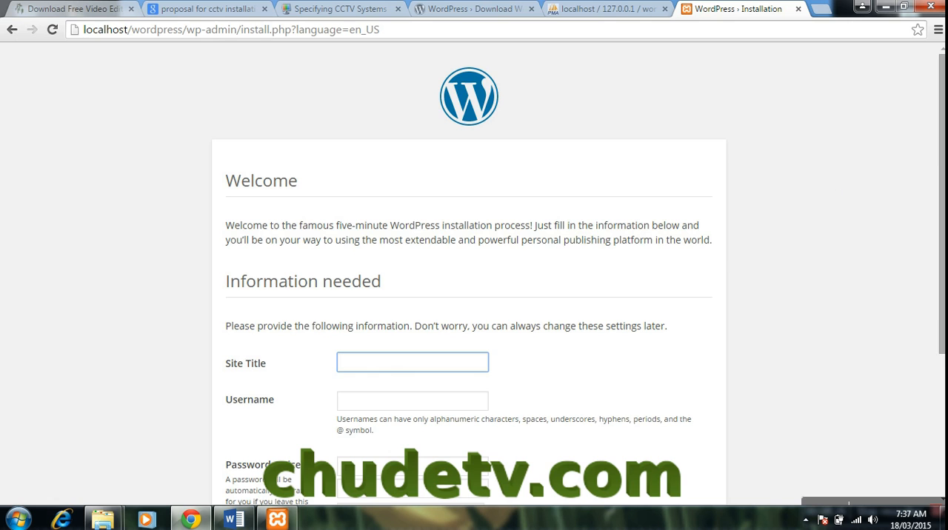
scroll(389, 296, "down", 1)
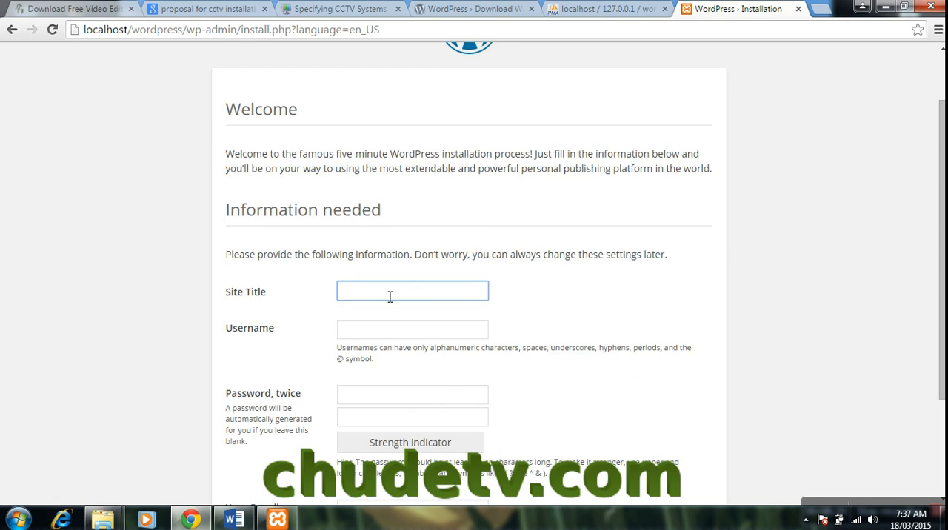
type("chude TV")
left_click(374, 330)
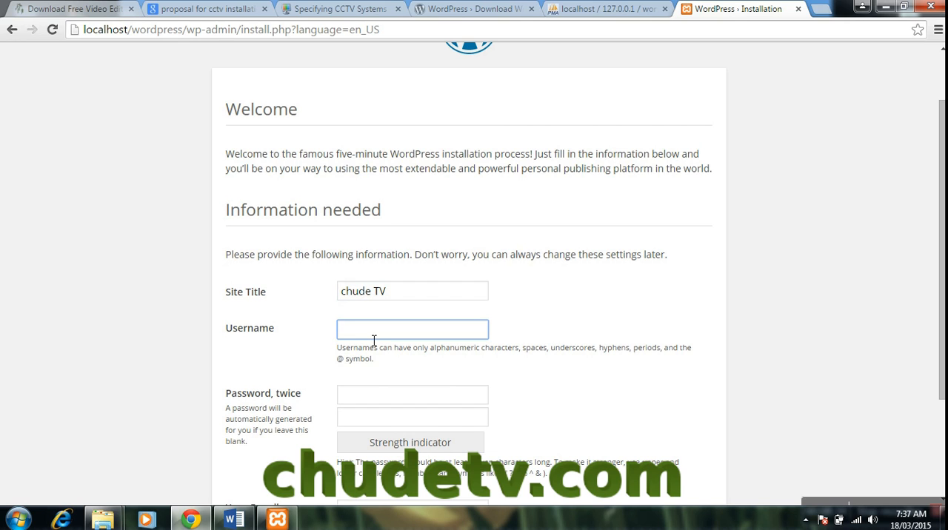
type("chudetv_admin")
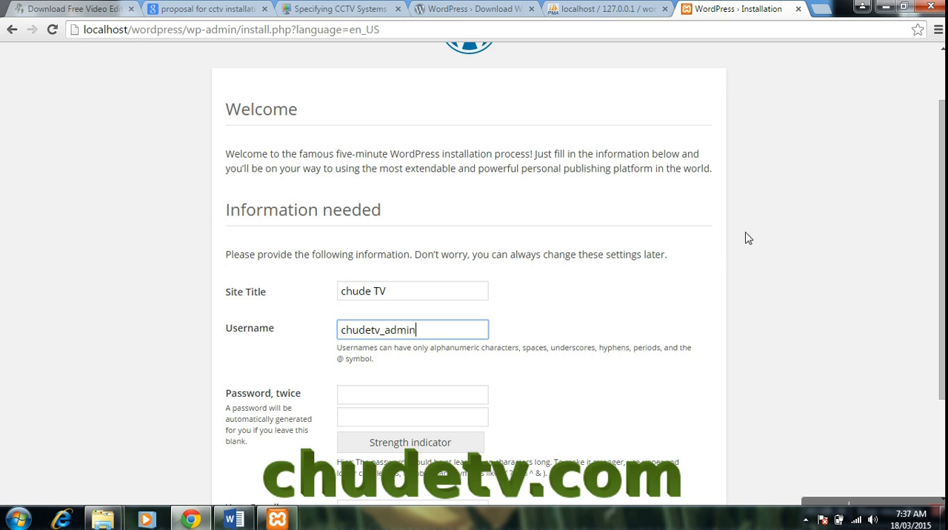
- Enter the administrator password in both password fields, lengthening each entry by one character
scroll(667, 259, "down", 2)
left_click(410, 305)
type("•••••••")
key("Tab")
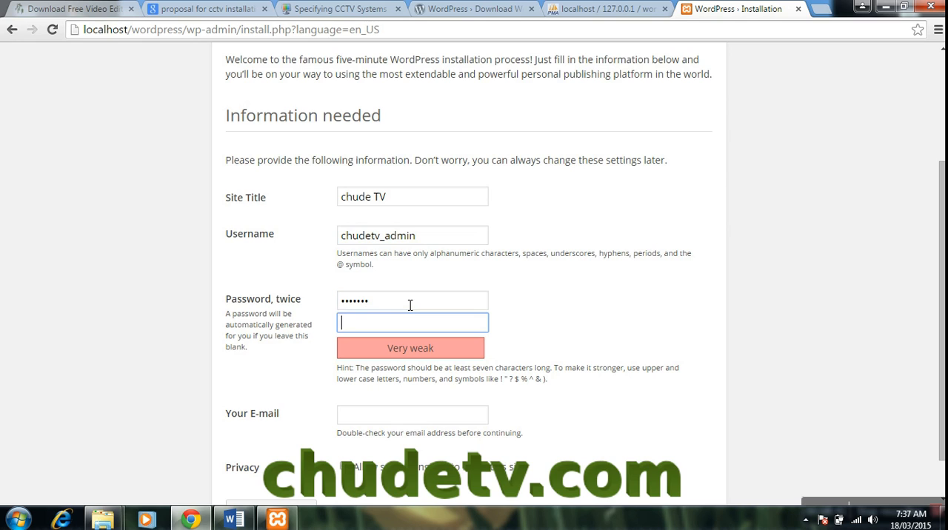
type("•••••••")
left_click(416, 308)
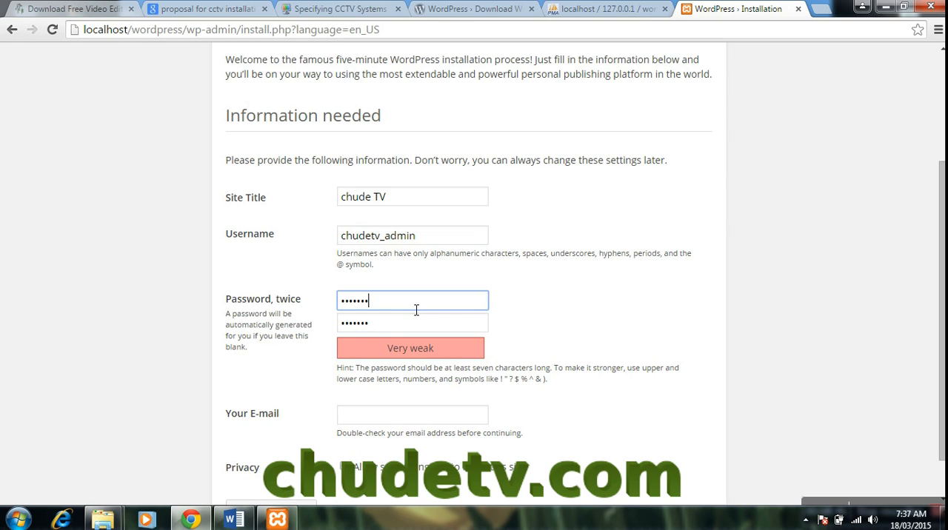
type("•")
left_click(398, 327)
type("•")
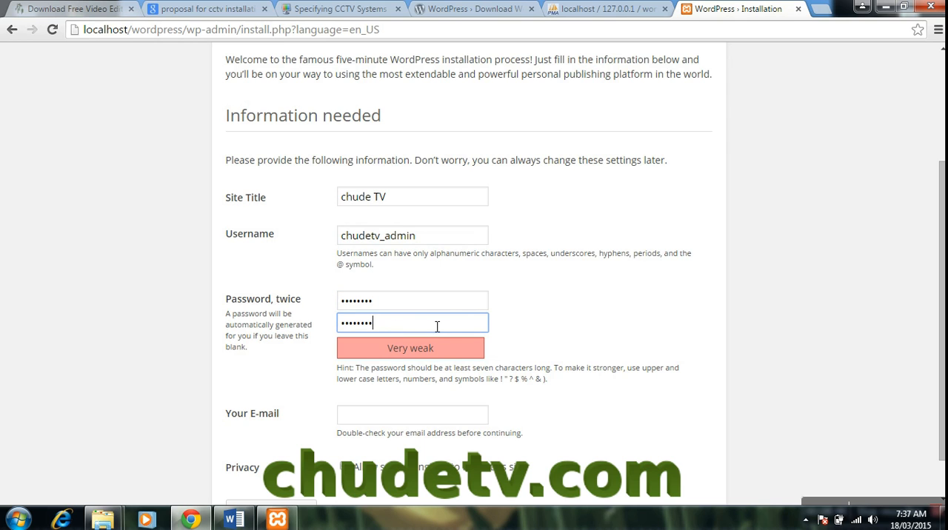
- Enter the administrator's e-mail address, leave search engine indexing allowed, and install WordPress
scroll(560, 327, "down", 1)
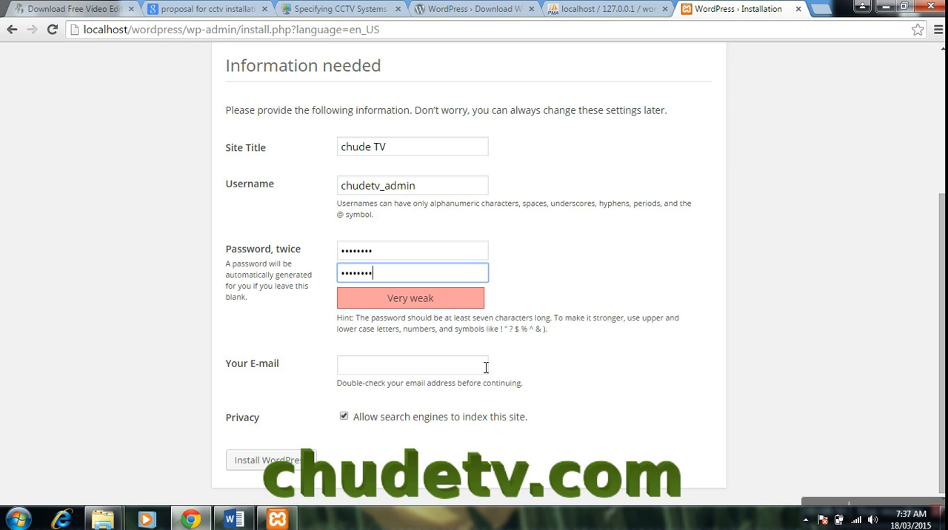
left_click(427, 373)
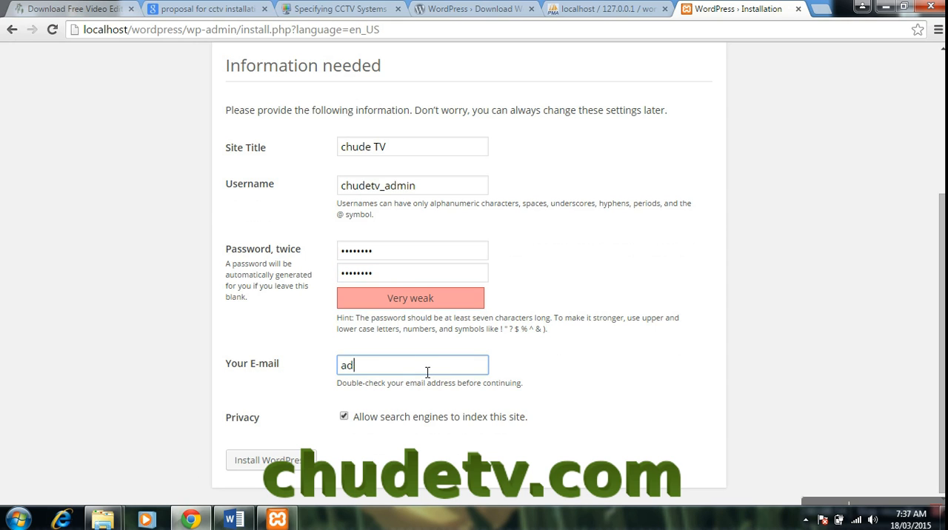
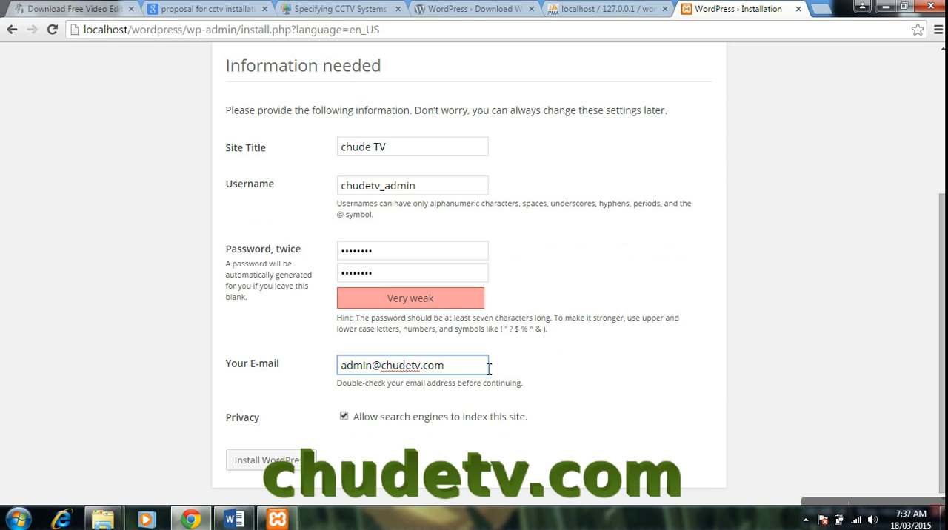
left_click(285, 469)
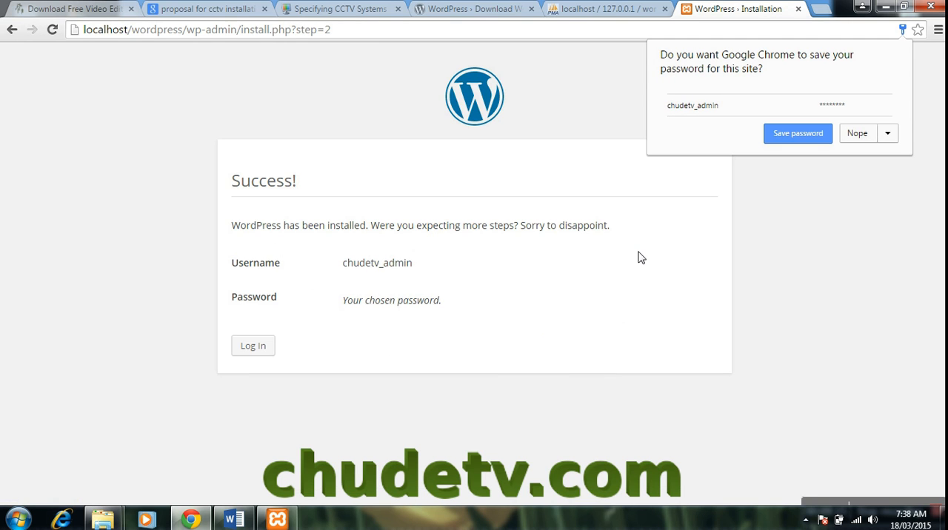
- Let Chrome save the site password, and log in to the WordPress dashboard as chudetv_admin
left_click(811, 138)
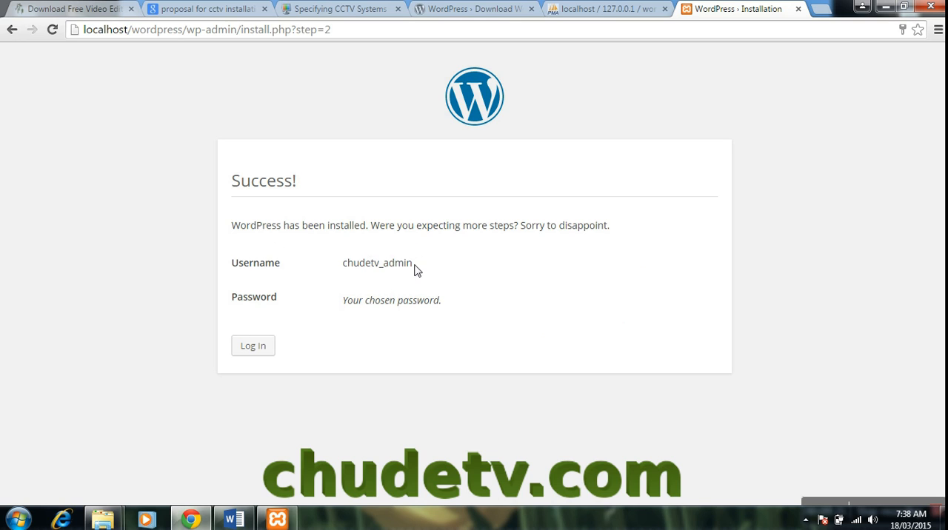
left_click(249, 348)
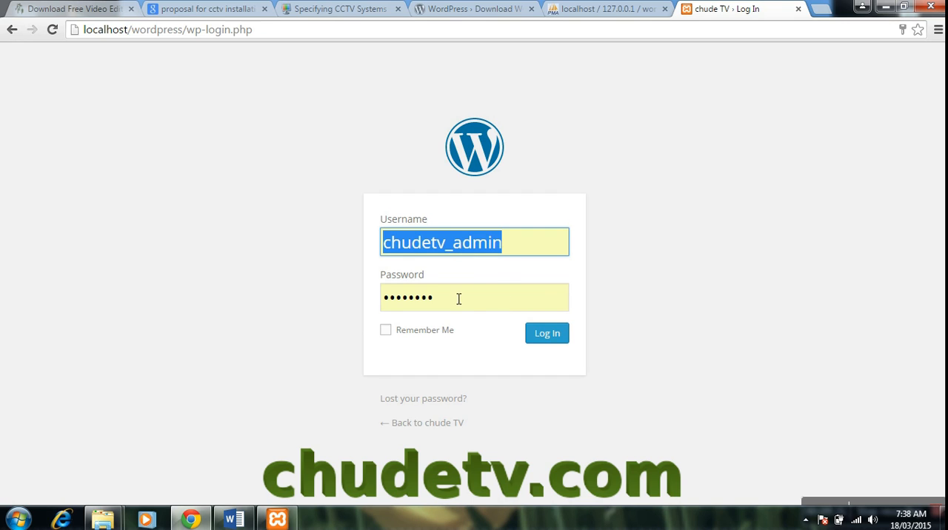
left_click(545, 335)
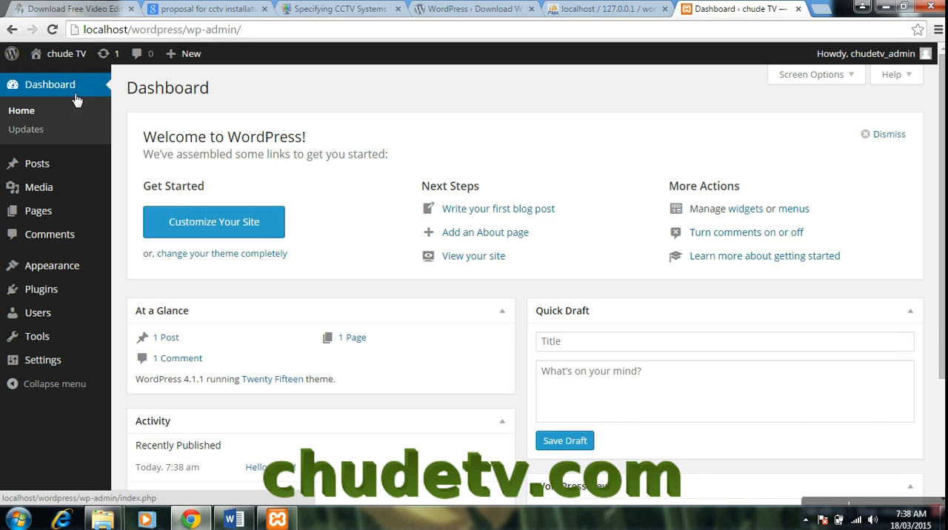
- Visit the chude TV site from the dashboard, look through its home page, and minimize the browser
mouse_move(63, 57)
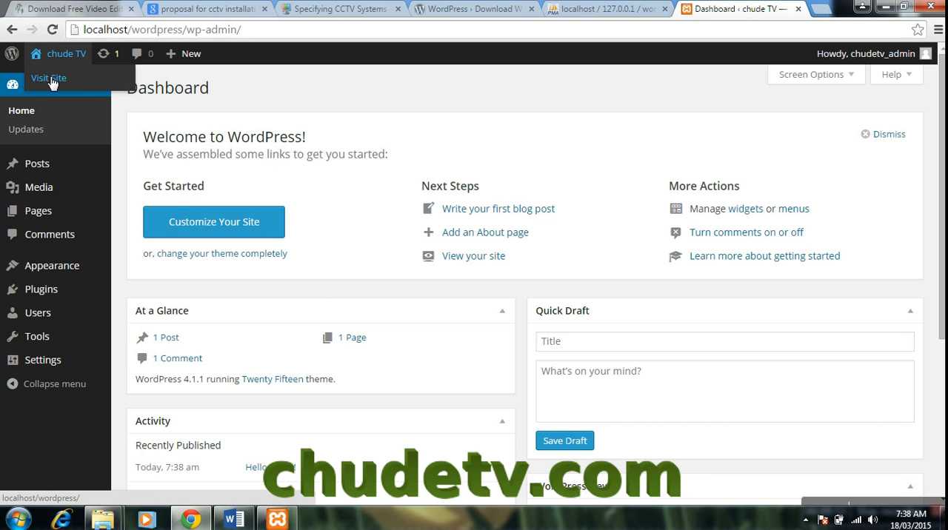
left_click(50, 79)
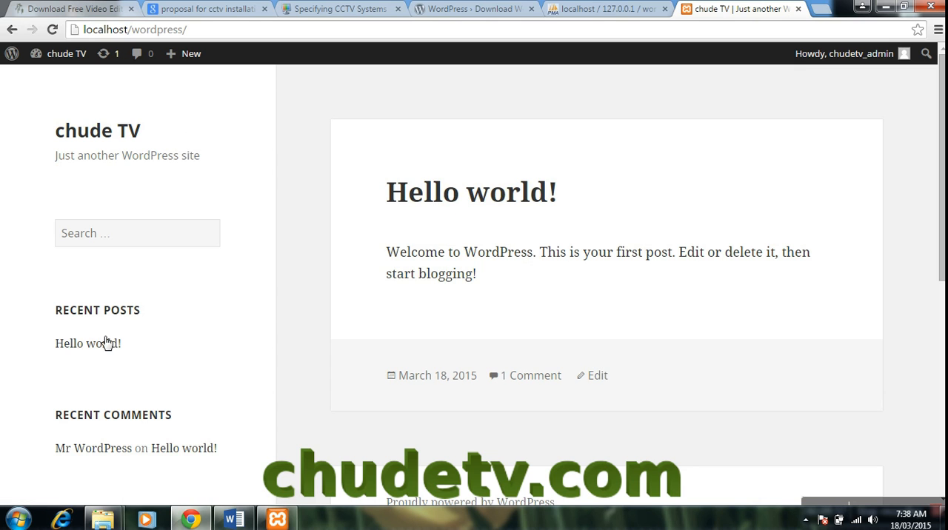
scroll(651, 290, "down", 2)
scroll(607, 290, "down", 1)
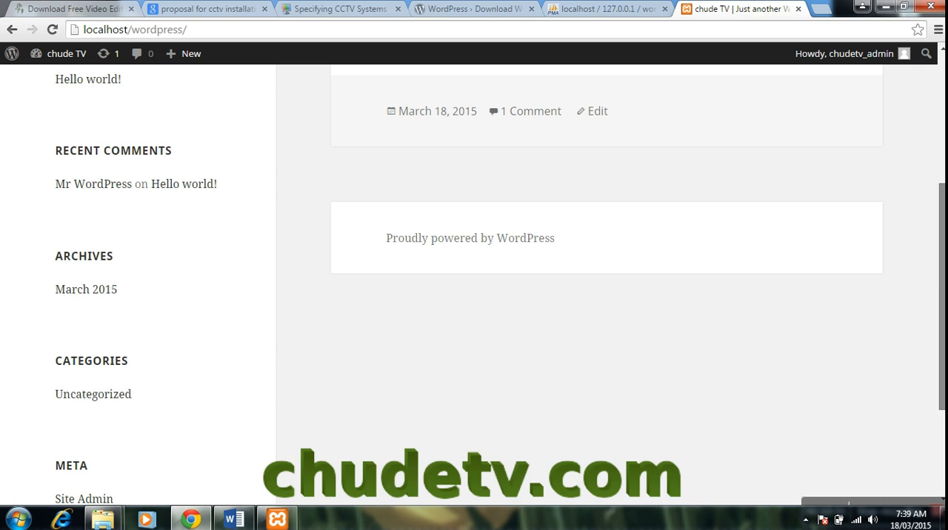
left_click(884, 7)
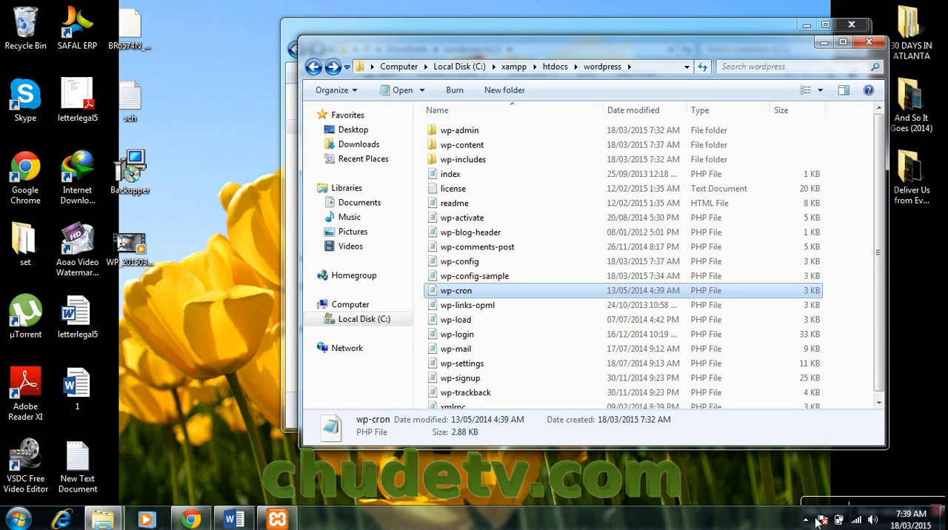